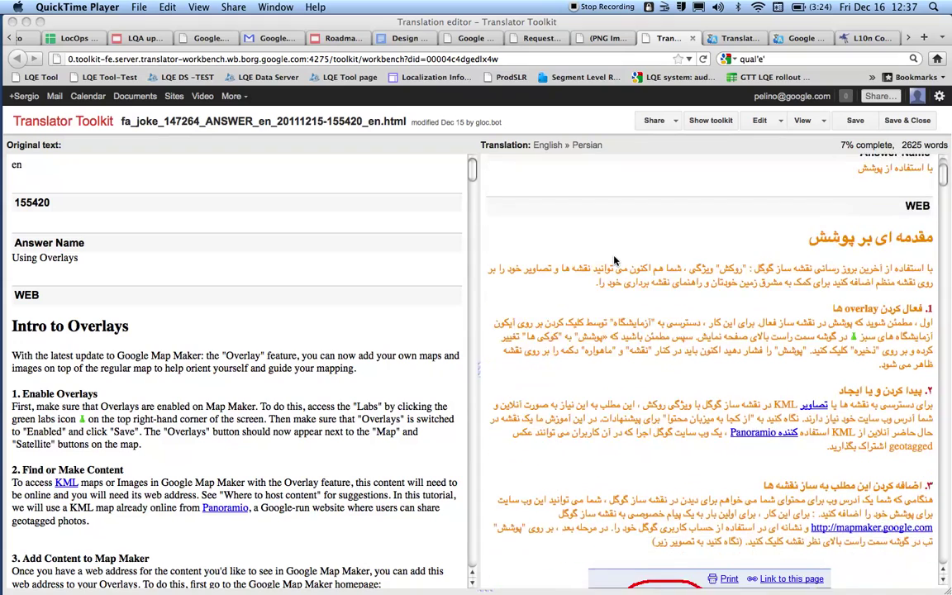
Compare how the original English text and the Persian translation scroll independently of each other.
{"action": "left_click", "coordinate": [336, 257]}
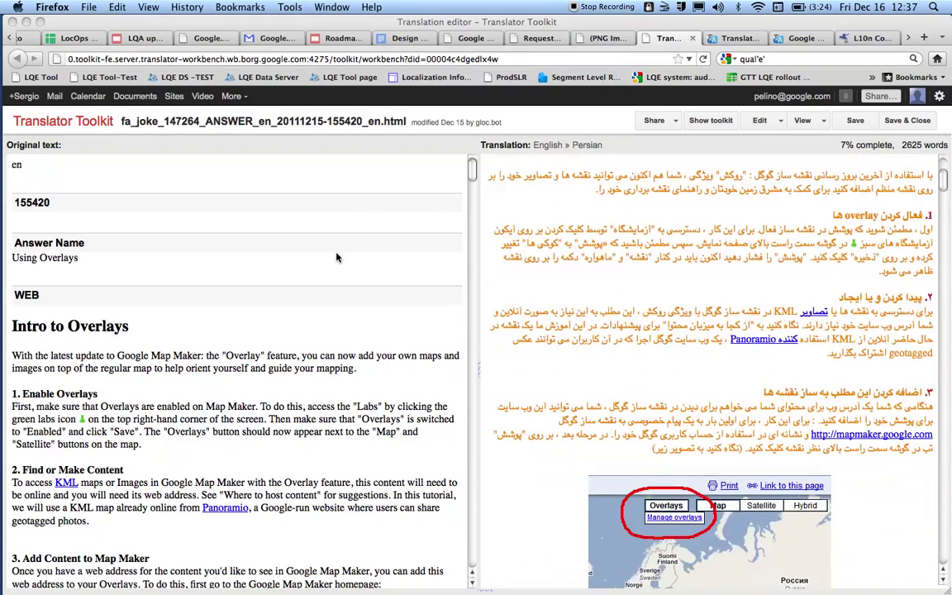
{"action": "scroll", "coordinate": [337, 254], "scroll_direction": "down", "scroll_amount": 5}
{"action": "scroll", "coordinate": [614, 244], "scroll_direction": "down", "scroll_amount": 5}
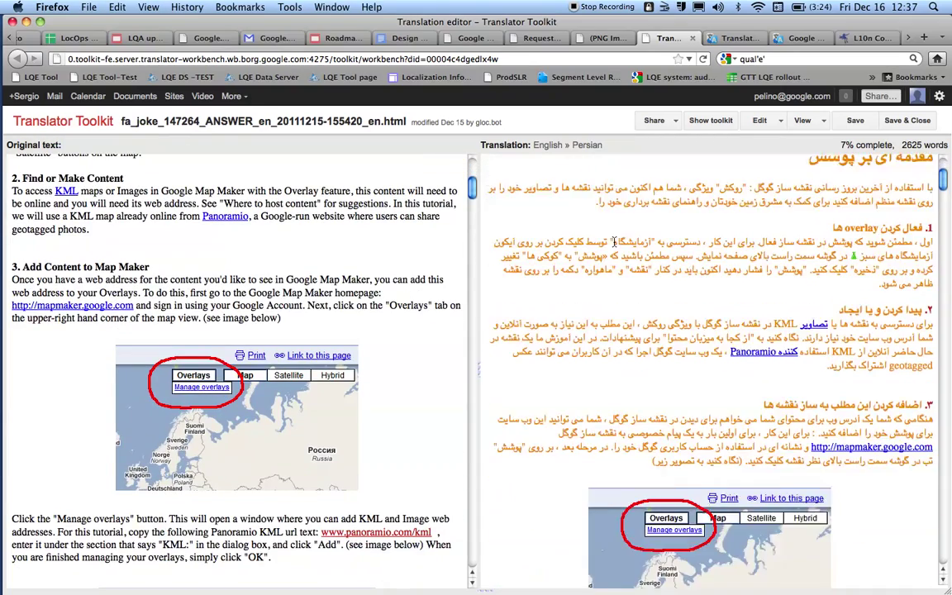
{"action": "scroll", "coordinate": [614, 244], "scroll_direction": "up", "scroll_amount": 3}
{"action": "scroll", "coordinate": [614, 244], "scroll_direction": "up", "scroll_amount": 3}
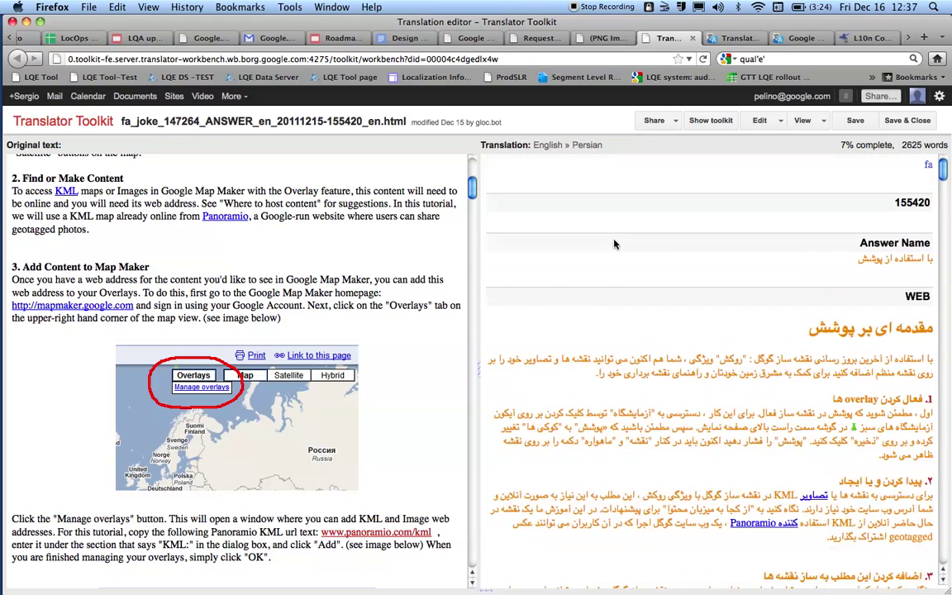
{"action": "scroll", "coordinate": [300, 225], "scroll_direction": "up", "scroll_amount": 5}
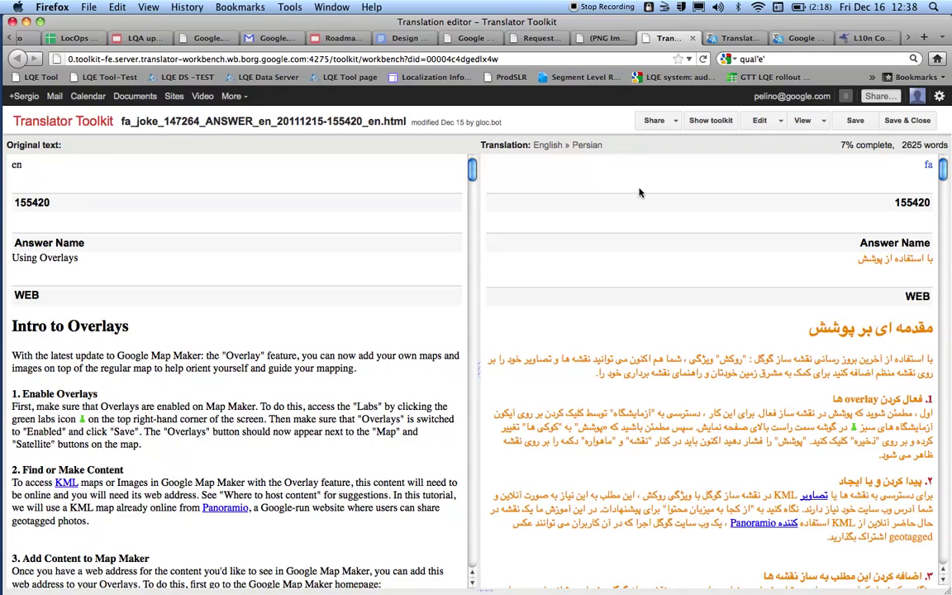
View the annotated Browser Workbench screenshot and return to the Persian translation document.
{"action": "left_click", "coordinate": [610, 41]}
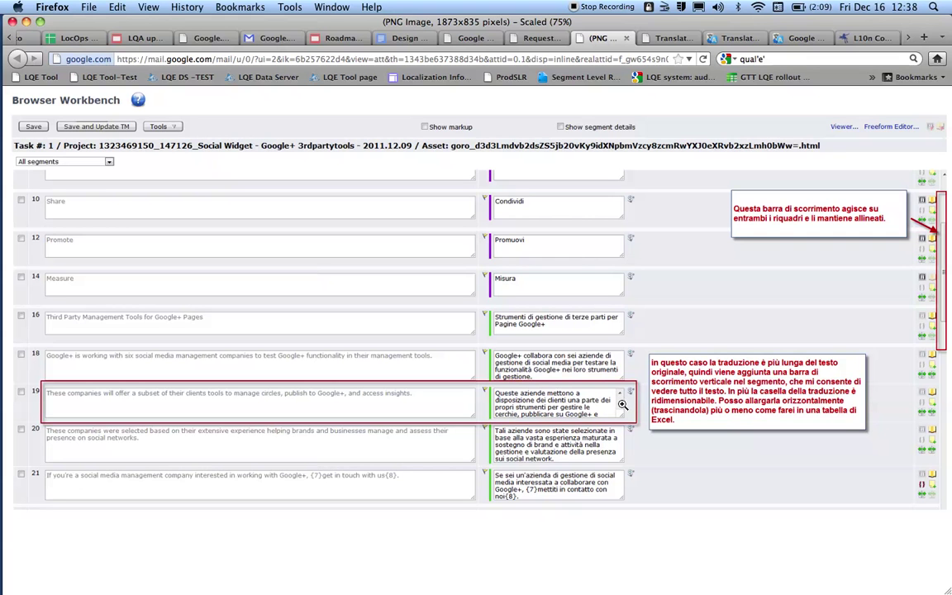
{"action": "left_click", "coordinate": [665, 38]}
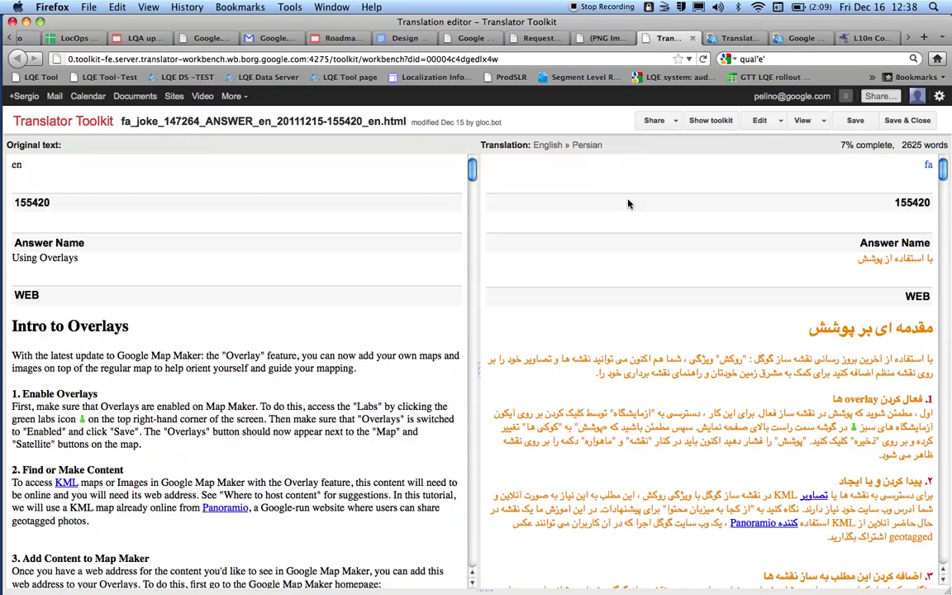
Examine the alignment of the two panes from the start of the article down to the "Add an overlay" image.
{"action": "scroll", "coordinate": [628, 203], "scroll_direction": "down", "scroll_amount": 5}
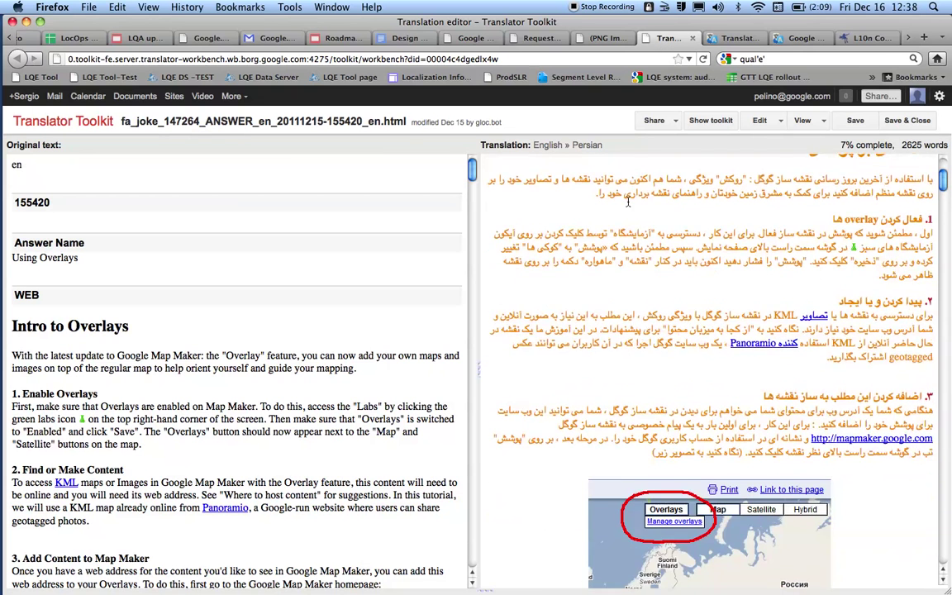
{"action": "scroll", "coordinate": [628, 204], "scroll_direction": "down", "scroll_amount": 10}
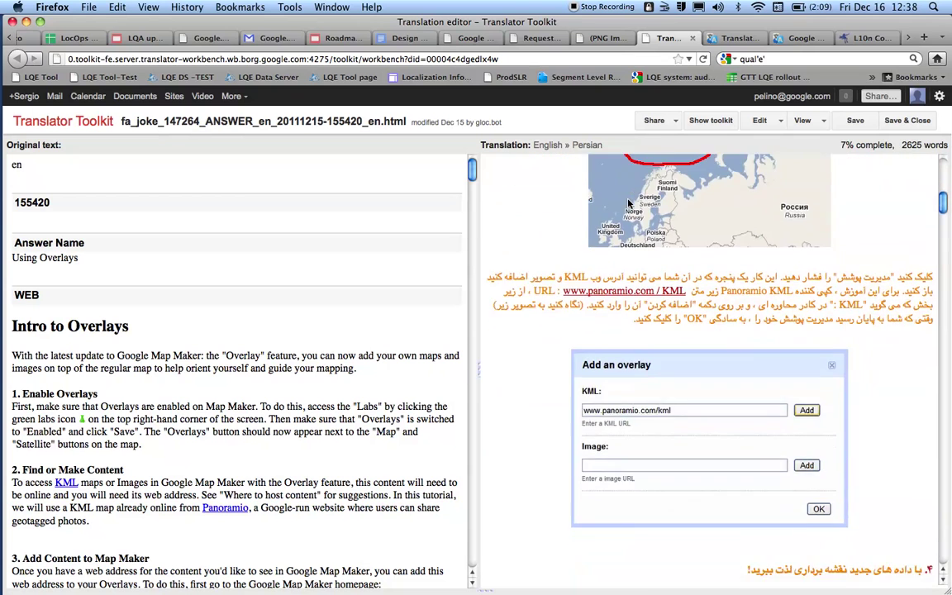
{"action": "scroll", "coordinate": [628, 203], "scroll_direction": "up", "scroll_amount": 15}
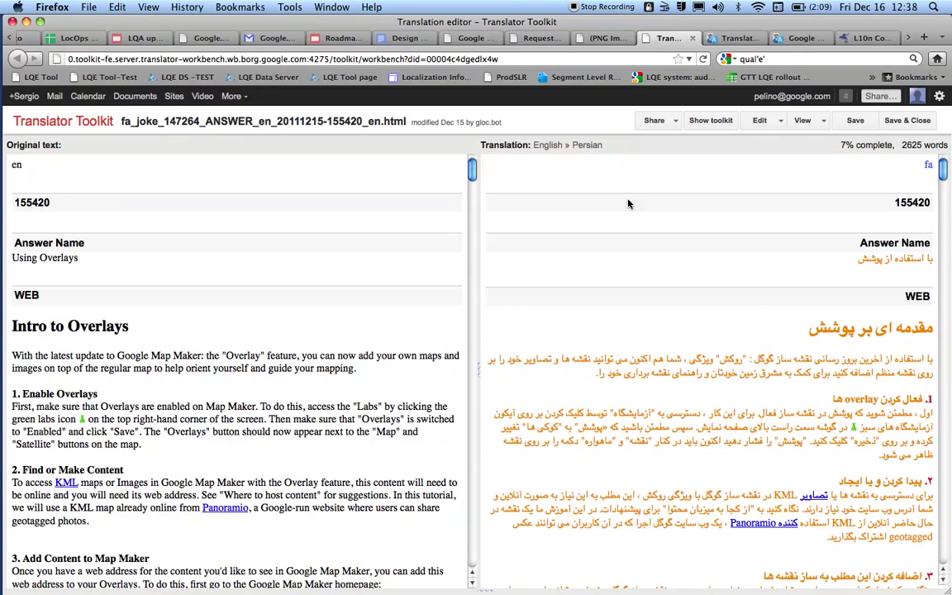
{"action": "scroll", "coordinate": [628, 204], "scroll_direction": "down", "scroll_amount": 2}
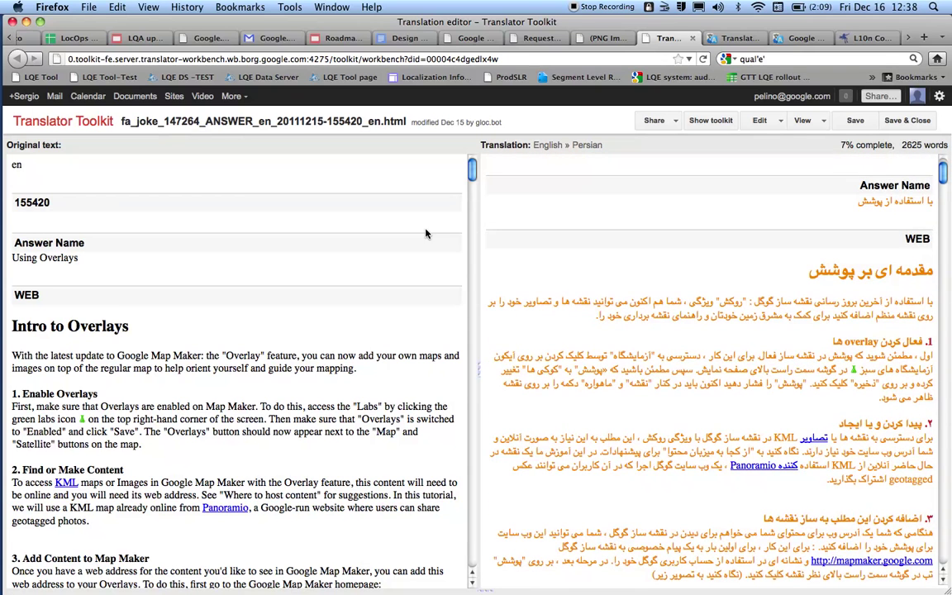
{"action": "scroll", "coordinate": [426, 234], "scroll_direction": "down", "scroll_amount": 2}
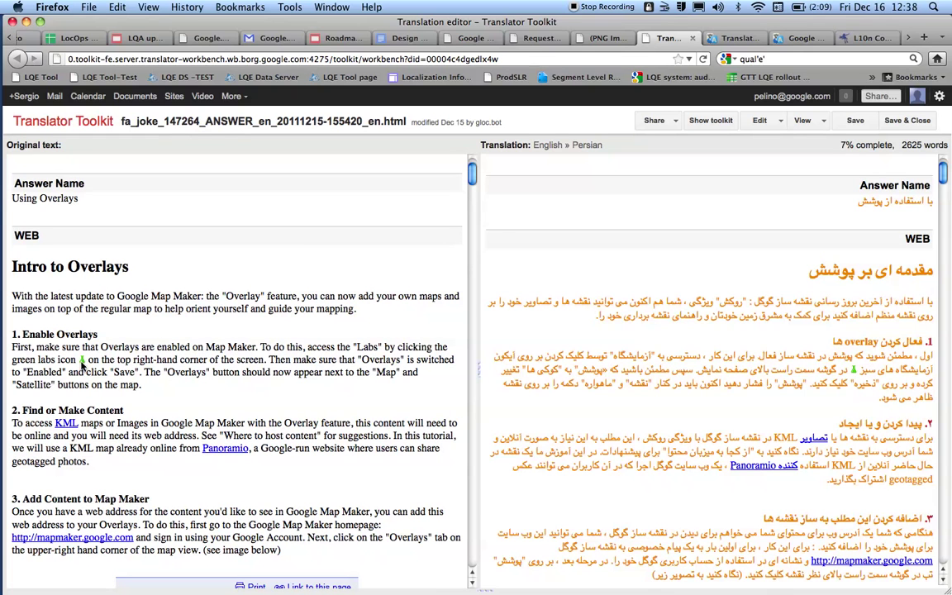
{"action": "scroll", "coordinate": [83, 363], "scroll_direction": "up", "scroll_amount": 2}
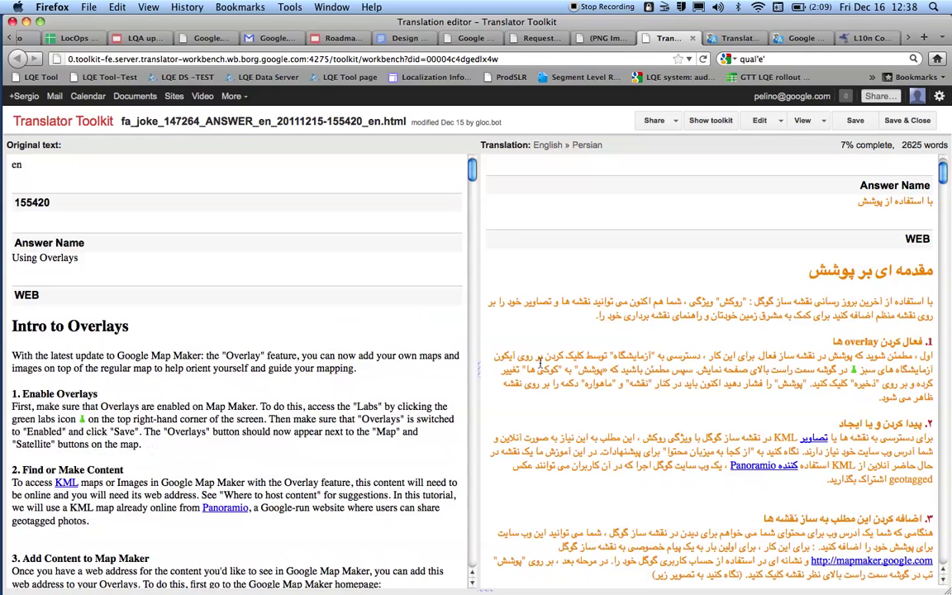
{"action": "scroll", "coordinate": [564, 365], "scroll_direction": "up", "scroll_amount": 2}
{"action": "scroll", "coordinate": [564, 364], "scroll_direction": "down", "scroll_amount": 10}
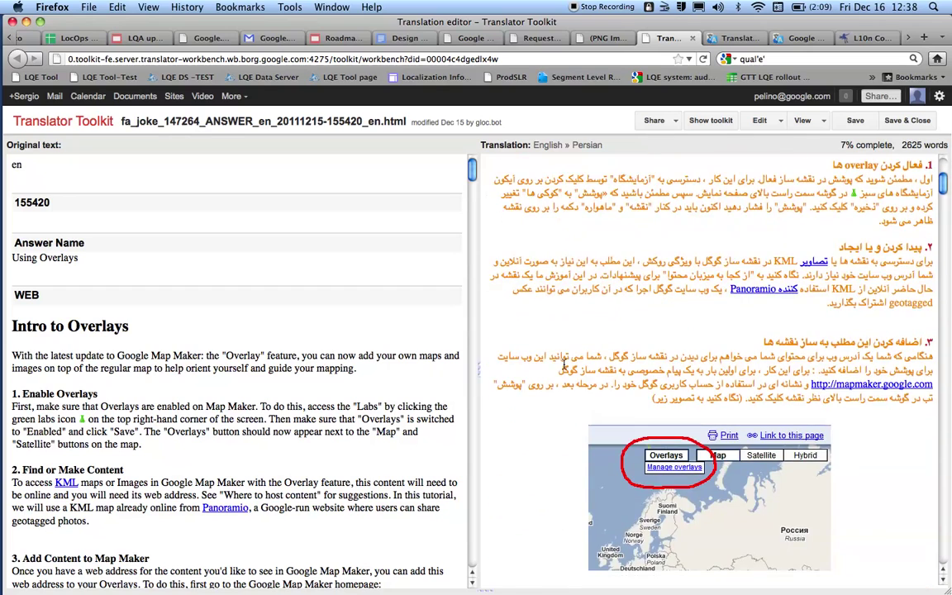
{"action": "scroll", "coordinate": [253, 312], "scroll_direction": "down", "scroll_amount": 15}
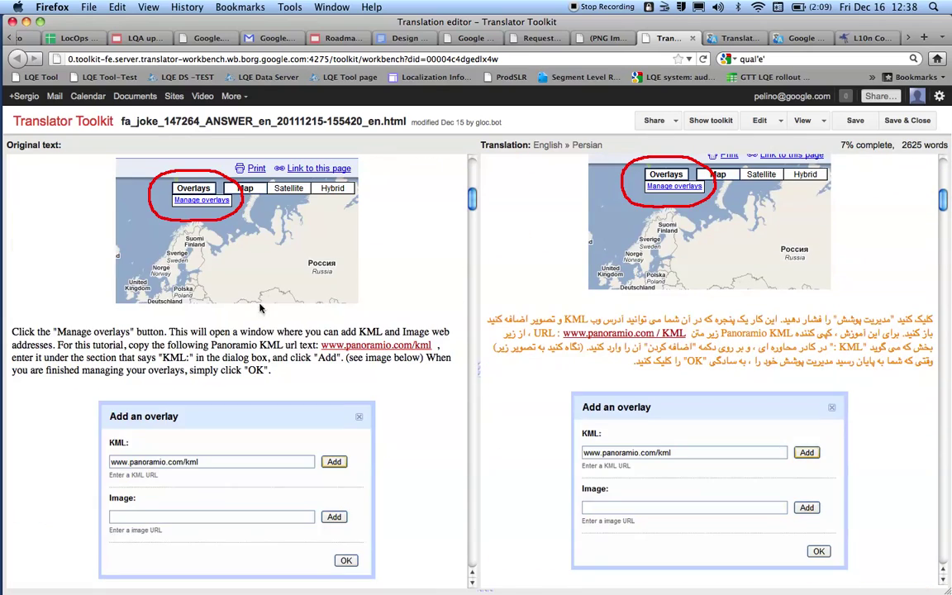
{"action": "scroll", "coordinate": [543, 209], "scroll_direction": "up", "scroll_amount": 8}
{"action": "scroll", "coordinate": [544, 209], "scroll_direction": "up", "scroll_amount": 8}
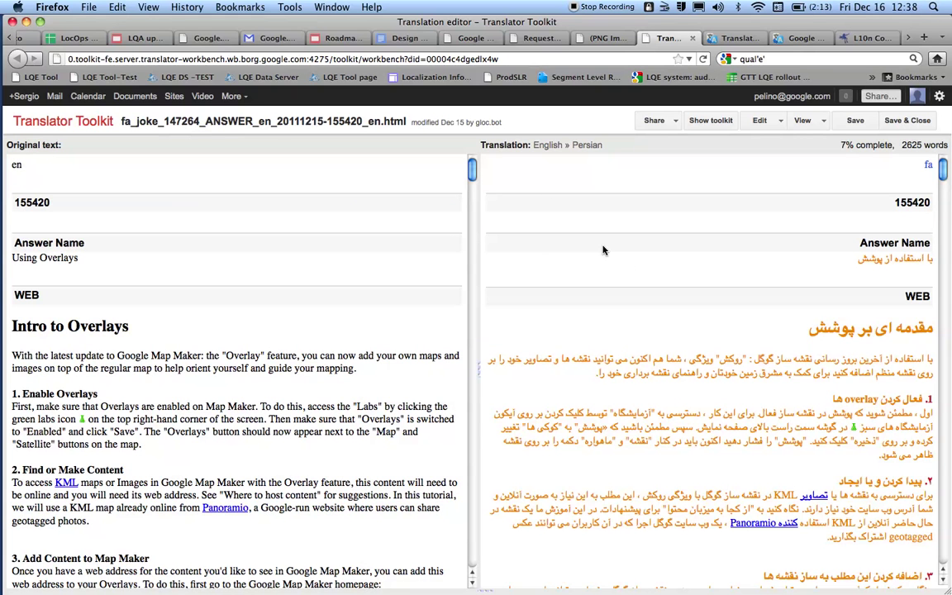
Open the translation segment of the "Intro to Overlays" heading and advance through the segments to the number "2.".
{"action": "left_click", "coordinate": [833, 332]}
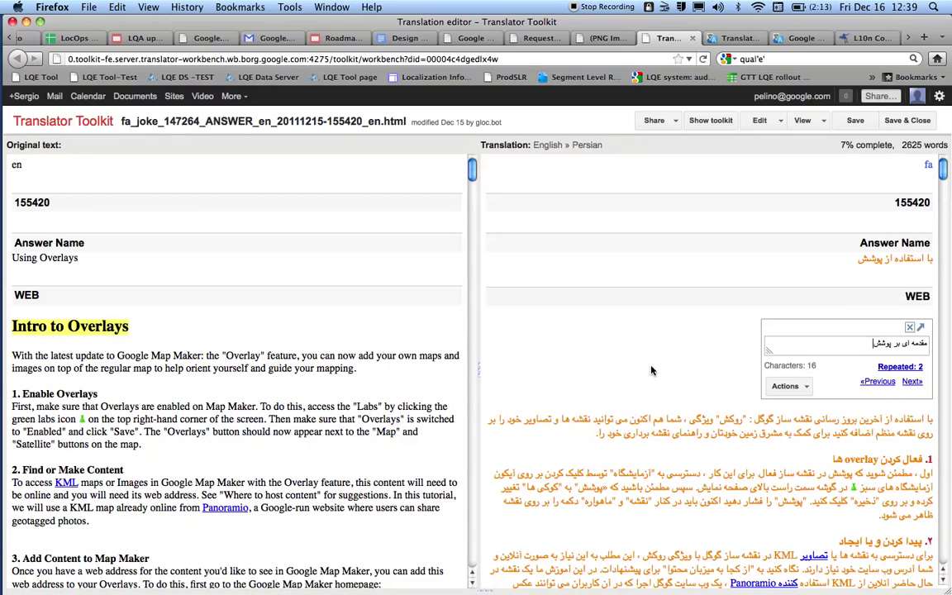
{"action": "key", "text": "Tab"}
{"action": "key", "text": "Tab"}
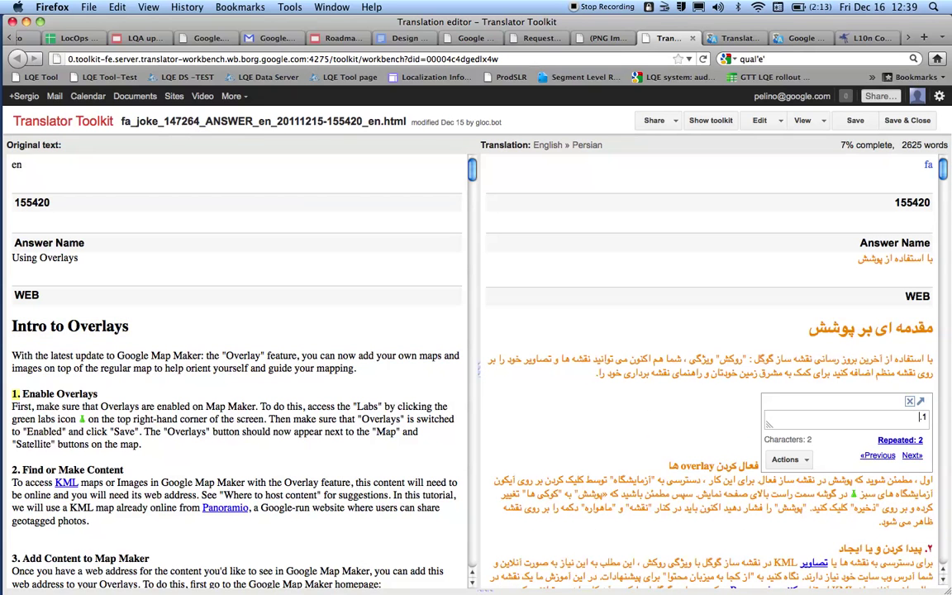
{"action": "key", "text": "Tab"}
{"action": "key", "text": "Tab"}
{"action": "key", "text": "Tab"}
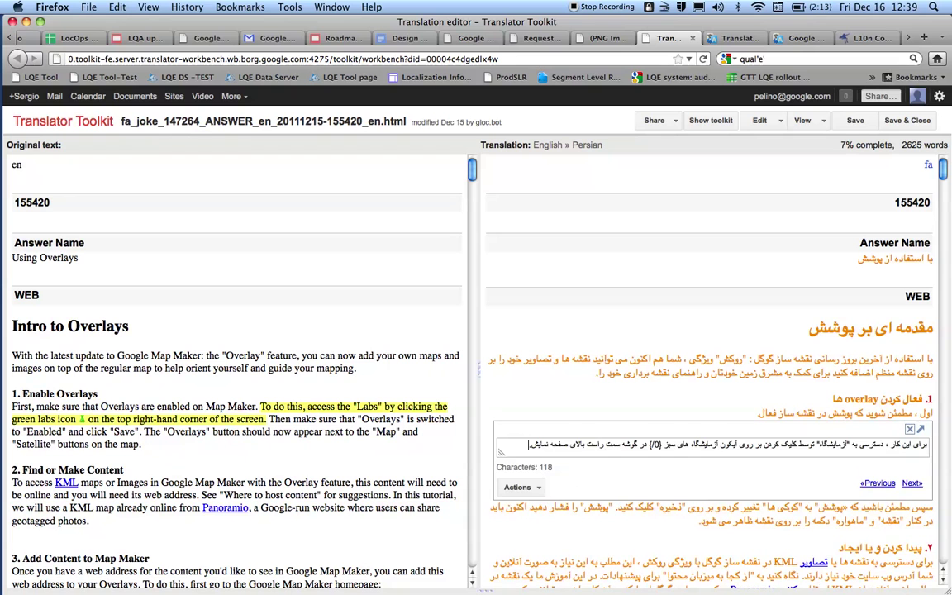
{"action": "key", "text": "Tab"}
{"action": "key", "text": "Tab"}
{"action": "key", "text": "Tab"}
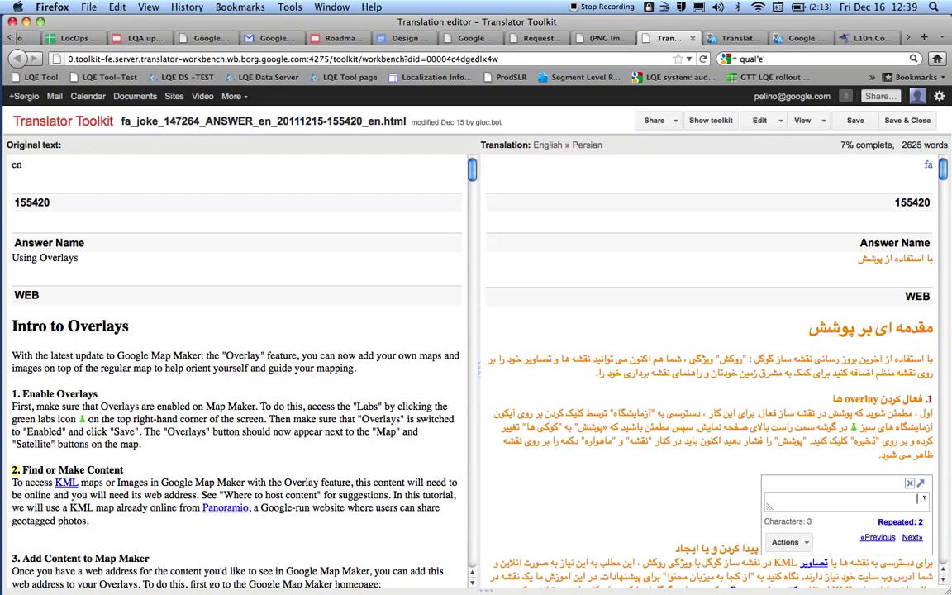
Go back through the translation segments to the sentence about accessing the "Labs" under "Enable Overlays".
{"action": "key", "text": "shift+Tab"}
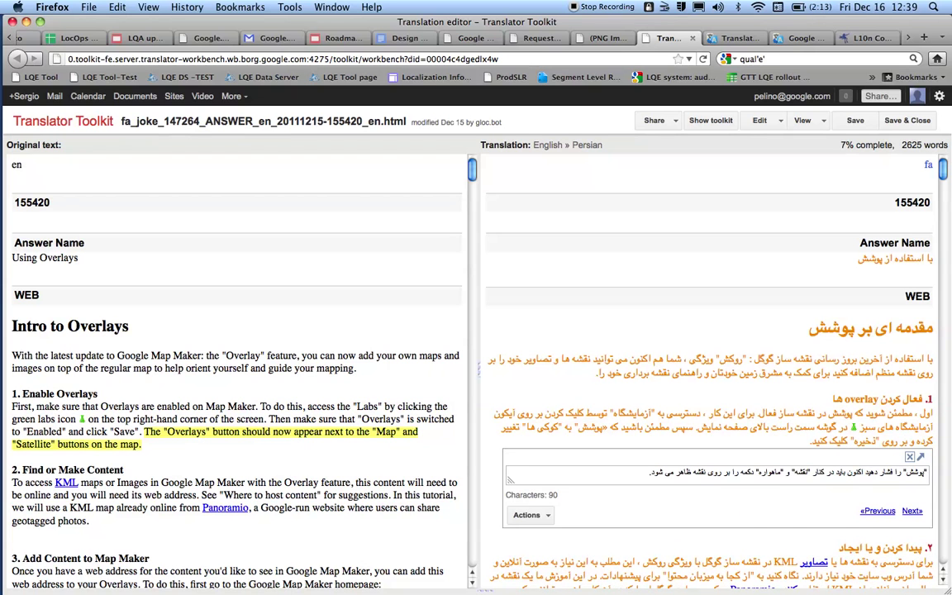
{"action": "key", "text": "shift+Tab"}
{"action": "key", "text": "shift+Tab"}
{"action": "key", "text": "shift+Tab"}
{"action": "key", "text": "Tab"}
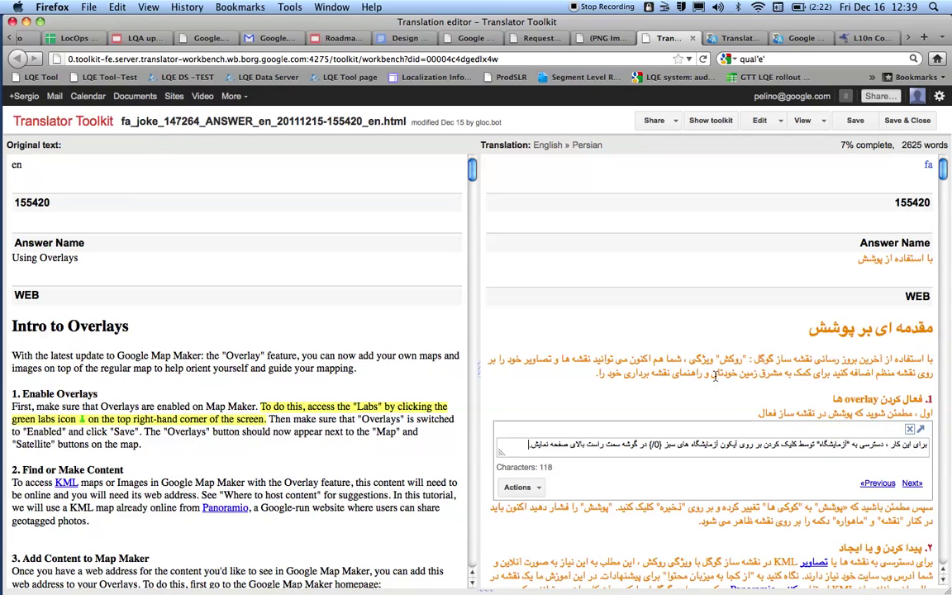
Advance from the "Labs" sentence to the translation segment of the "Find or Make Content" heading.
{"action": "key", "text": "ctrl+j"}
{"action": "key", "text": "ctrl+j"}
{"action": "key", "text": "ctrl+j"}
{"action": "key", "text": "ctrl+j"}
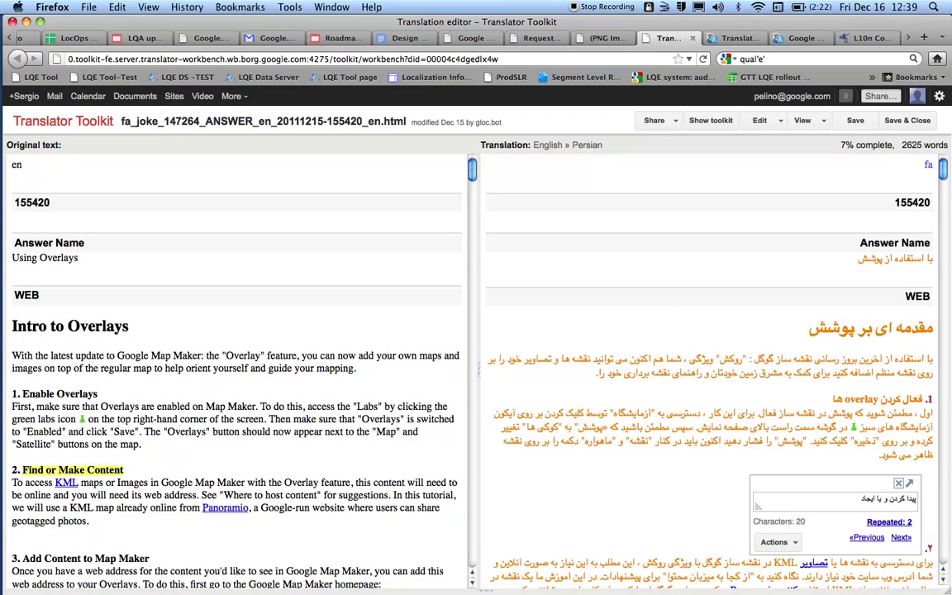
Open the "Where to Host Content" translation segment, advance to the KML links segment below it, and close the segment editor.
{"action": "scroll", "coordinate": [770, 386], "scroll_direction": "down", "scroll_amount": 10}
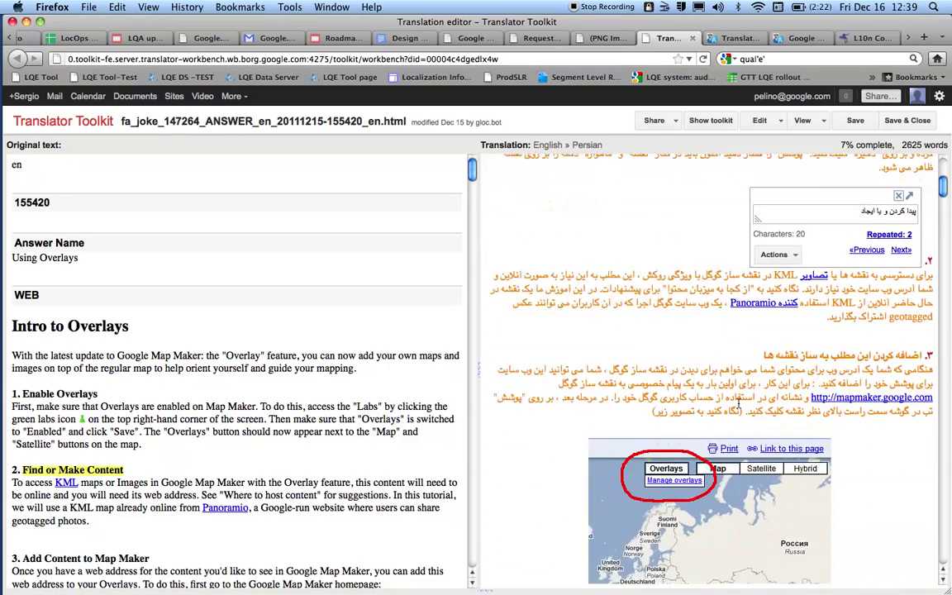
{"action": "scroll", "coordinate": [740, 406], "scroll_direction": "down", "scroll_amount": 10}
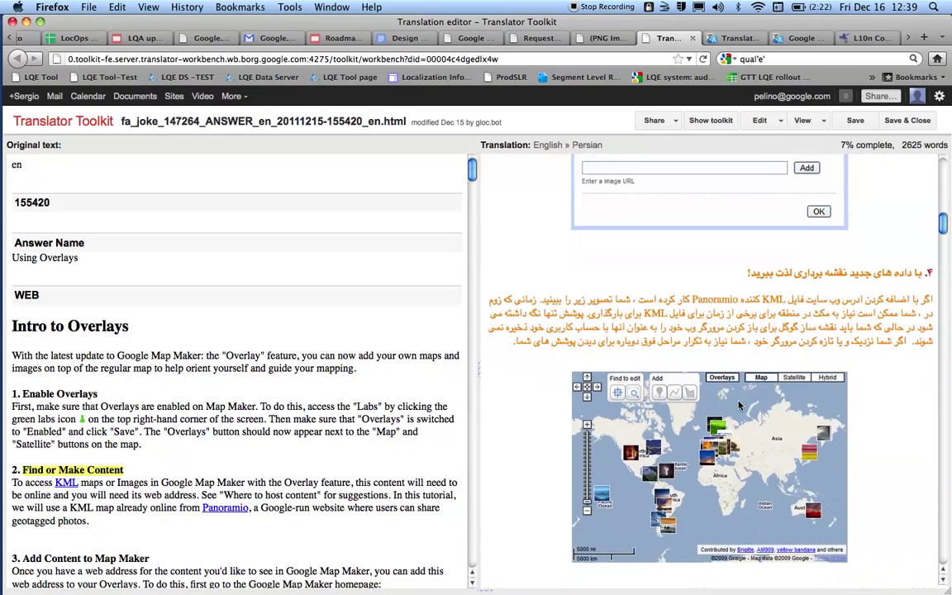
{"action": "scroll", "coordinate": [740, 402], "scroll_direction": "down", "scroll_amount": 3}
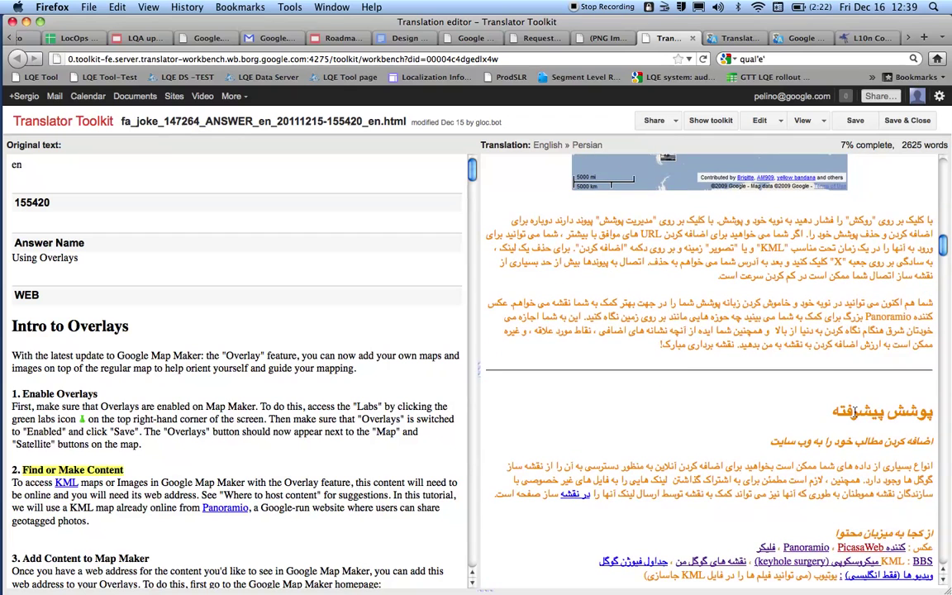
{"action": "scroll", "coordinate": [716, 457], "scroll_direction": "down", "scroll_amount": 6}
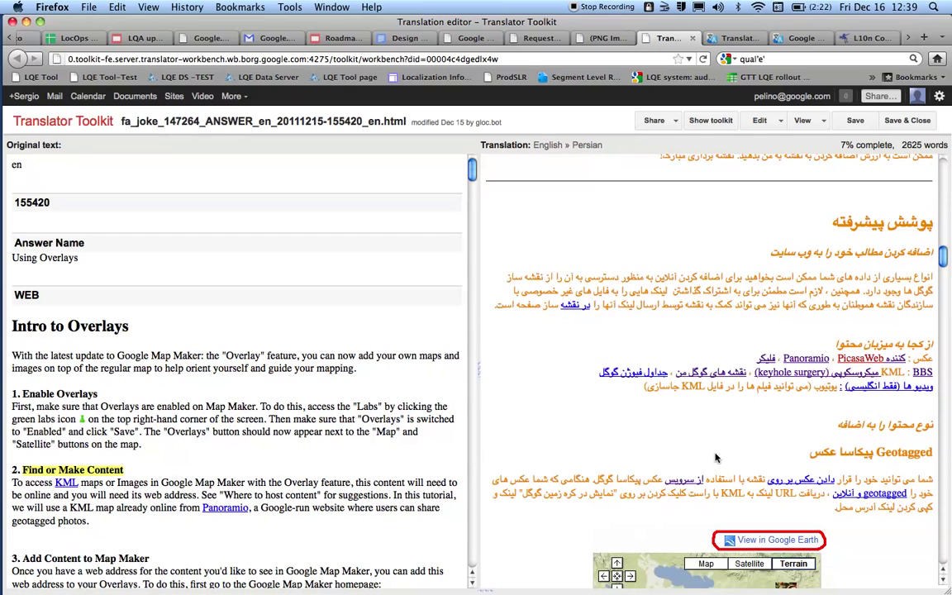
{"action": "left_click", "coordinate": [852, 341]}
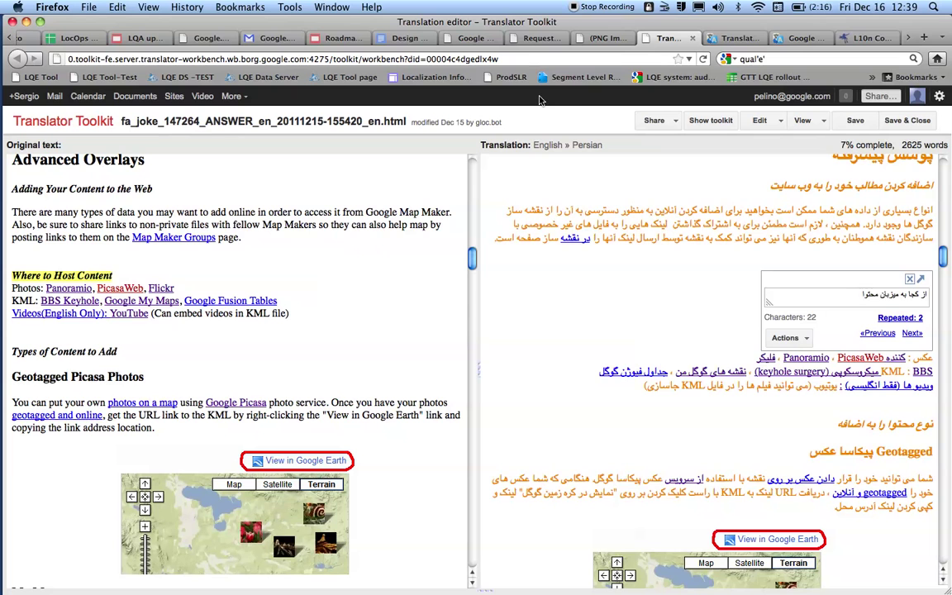
{"action": "key", "text": "ctrl+j"}
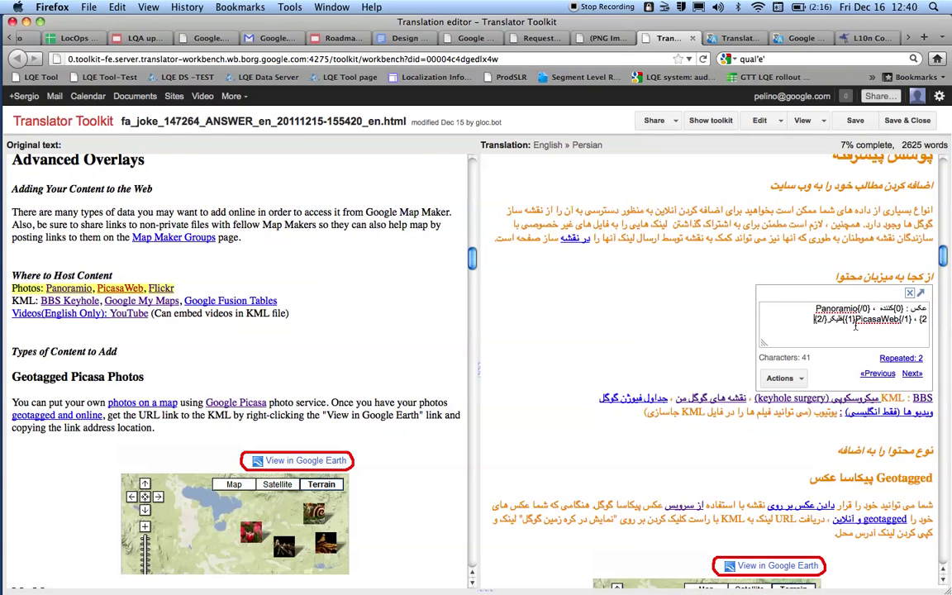
{"action": "key", "text": "ctrl+j"}
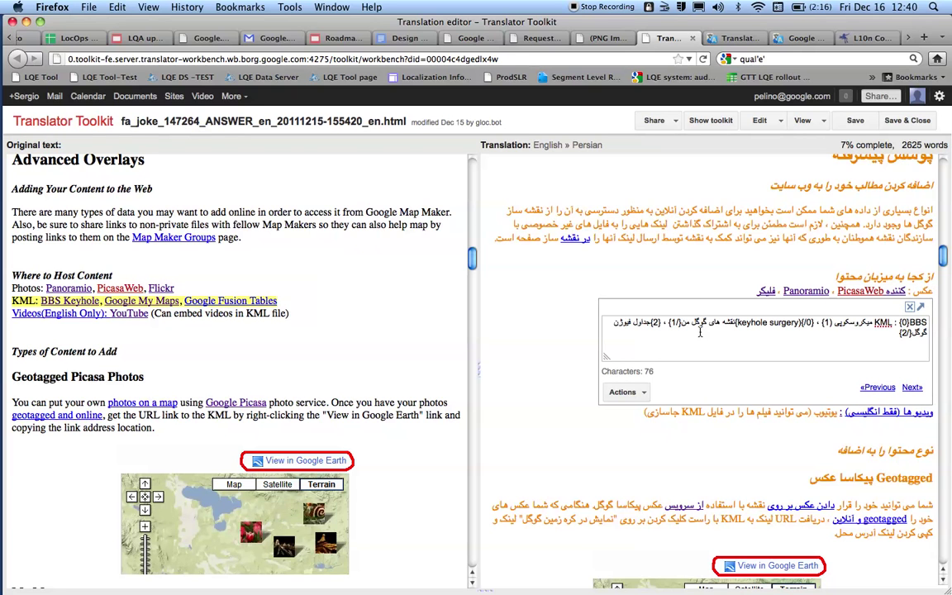
{"action": "left_click", "coordinate": [909, 306]}
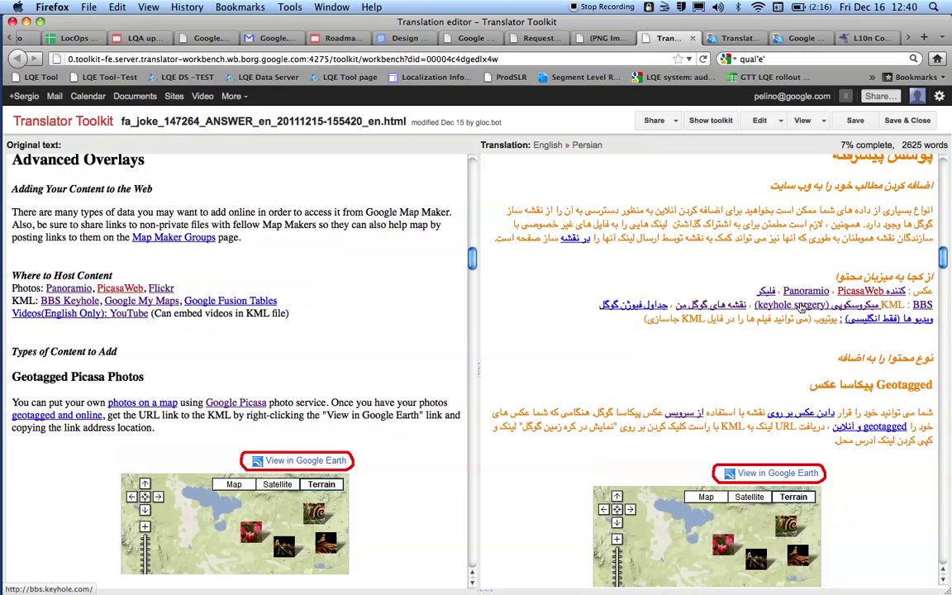
Look through the later sections of both panes independently and return both to the beginning of the article.
{"action": "scroll", "coordinate": [802, 307], "scroll_direction": "down", "scroll_amount": 10}
{"action": "scroll", "coordinate": [802, 307], "scroll_direction": "down", "scroll_amount": 5}
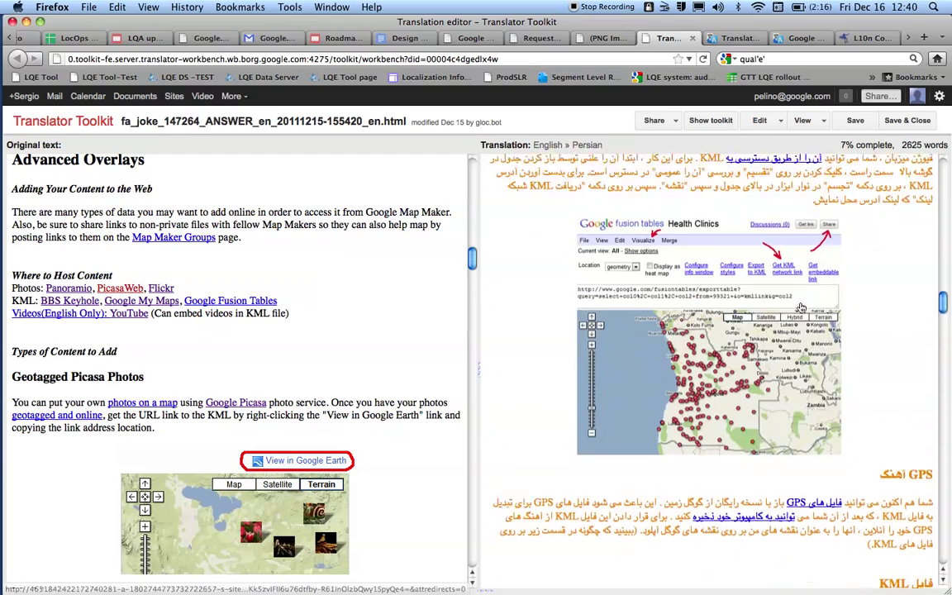
{"action": "scroll", "coordinate": [408, 320], "scroll_direction": "down", "scroll_amount": 6}
{"action": "scroll", "coordinate": [407, 320], "scroll_direction": "down", "scroll_amount": 6}
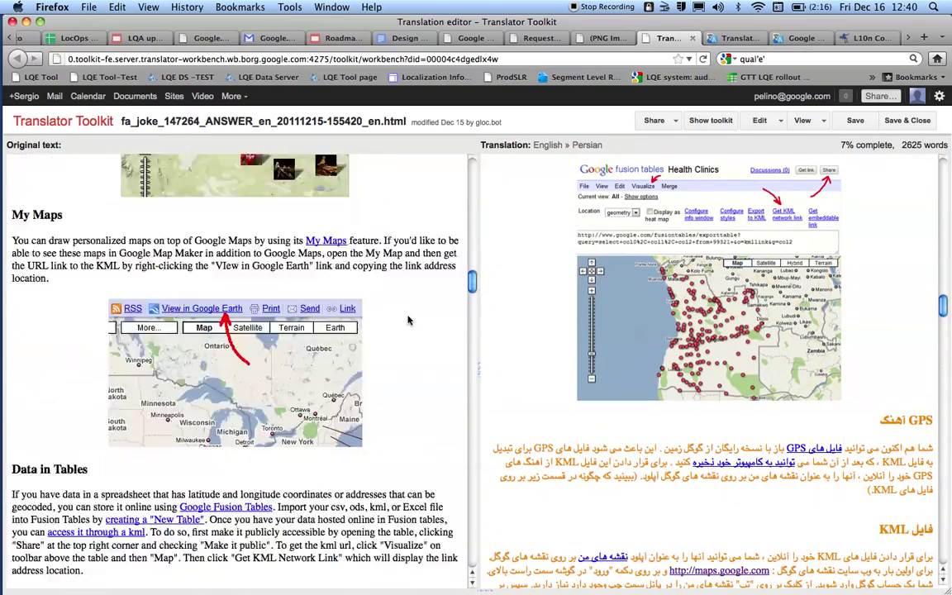
{"action": "scroll", "coordinate": [754, 373], "scroll_direction": "down", "scroll_amount": 10}
{"action": "scroll", "coordinate": [754, 374], "scroll_direction": "up", "scroll_amount": 20}
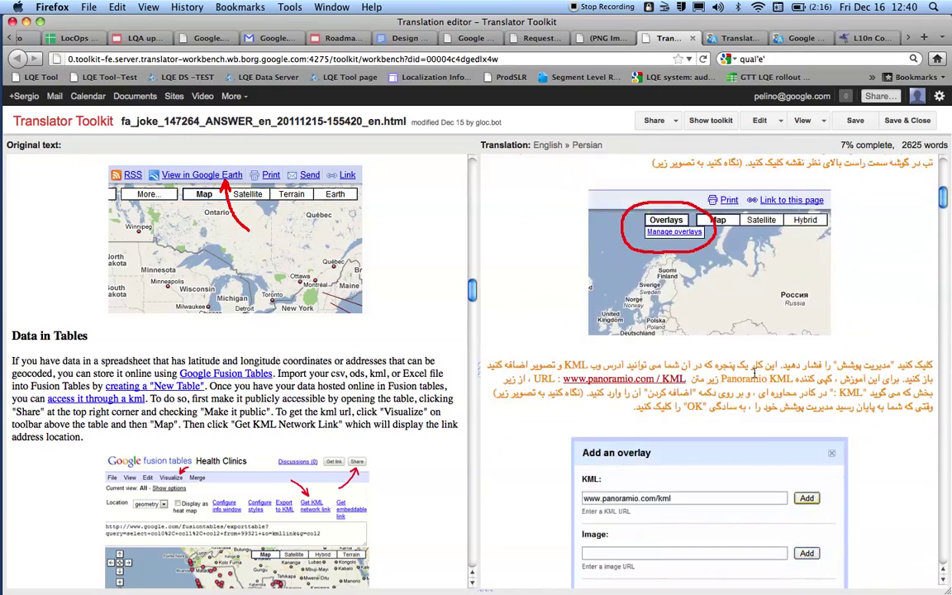
{"action": "scroll", "coordinate": [405, 358], "scroll_direction": "up", "scroll_amount": 20}
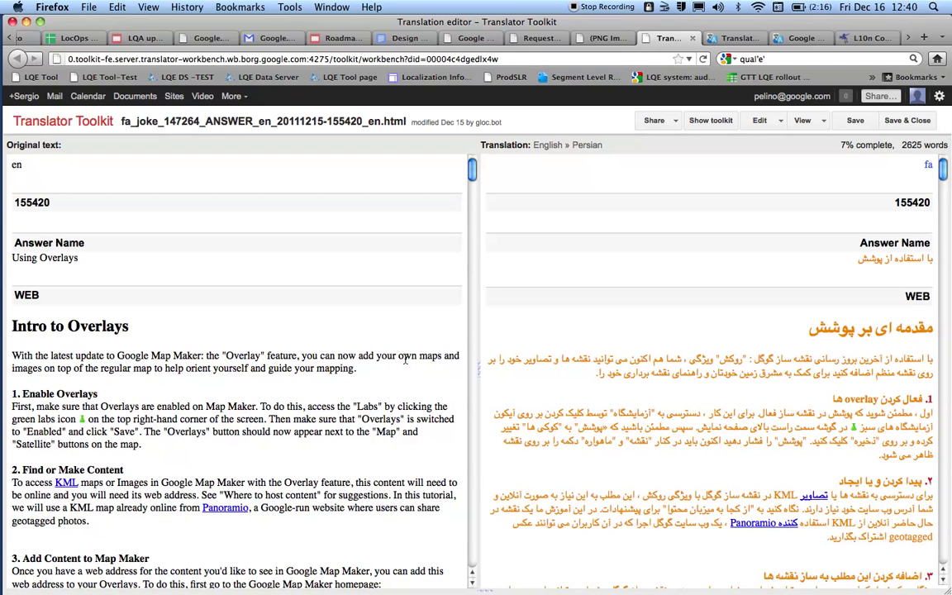
Open the "Intro to Overlays" heading's translation segment, undock its editor, and move the floating editor slightly up over the two panes.
{"action": "left_click", "coordinate": [844, 335]}
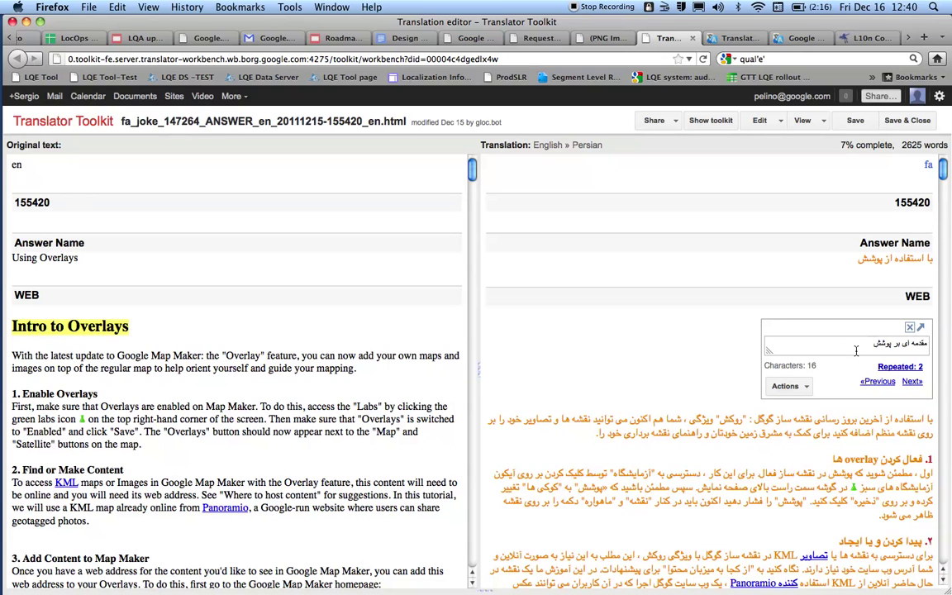
{"action": "left_click", "coordinate": [922, 329]}
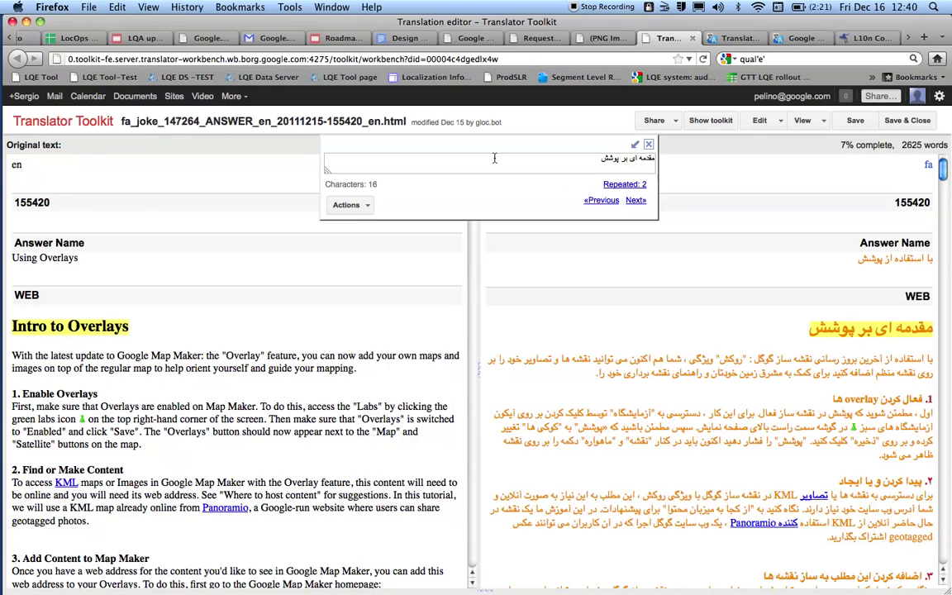
{"action": "left_click_drag", "start_coordinate": [493, 147], "coordinate": [482, 142]}
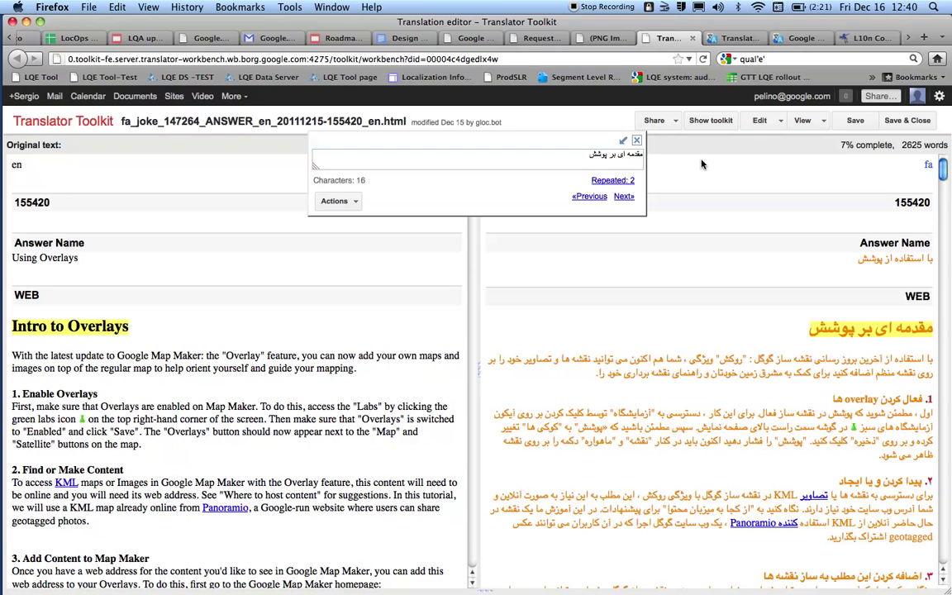
Advance from the "Intro to Overlays" segment to the sentence about accessing the "Labs" under "Enable Overlays".
{"action": "key", "text": "Tab"}
{"action": "key", "text": "Tab"}
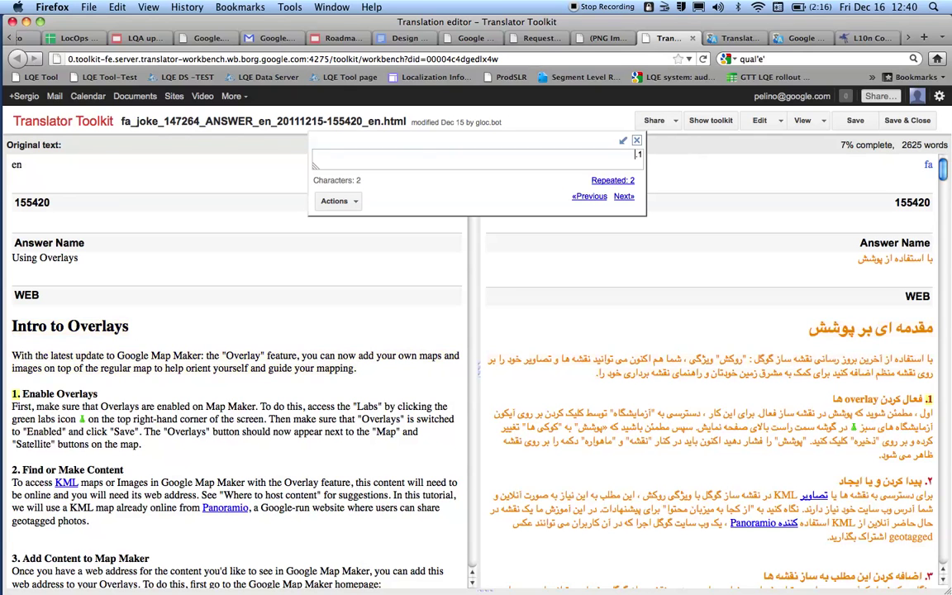
{"action": "key", "text": "Tab"}
{"action": "key", "text": "Tab"}
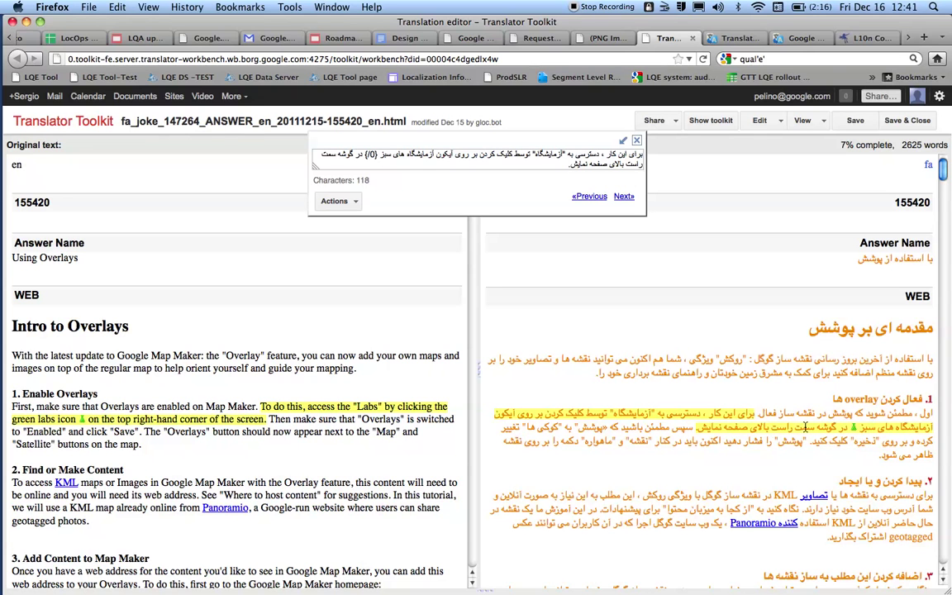
Open the "Advanced Overlays" heading's translation segment and advance to the sentence about sharing links to non-private files.
{"action": "scroll", "coordinate": [620, 408], "scroll_direction": "down", "scroll_amount": 10}
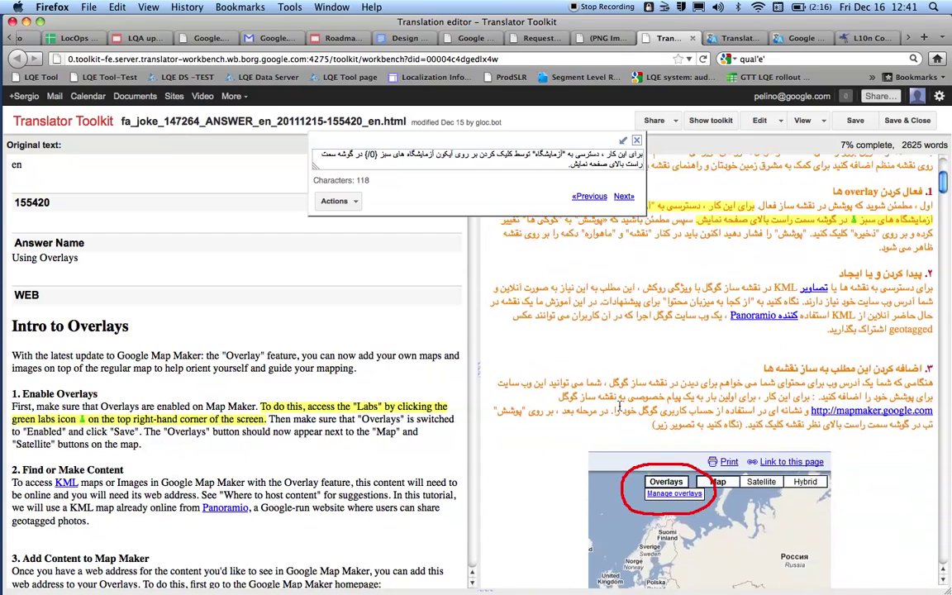
{"action": "scroll", "coordinate": [623, 407], "scroll_direction": "down", "scroll_amount": 8}
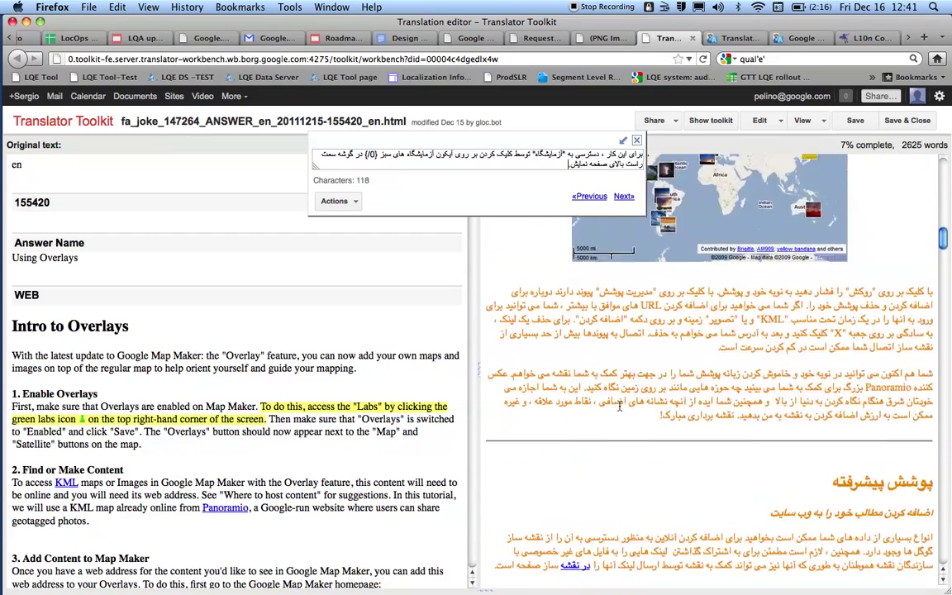
{"action": "left_click", "coordinate": [860, 376]}
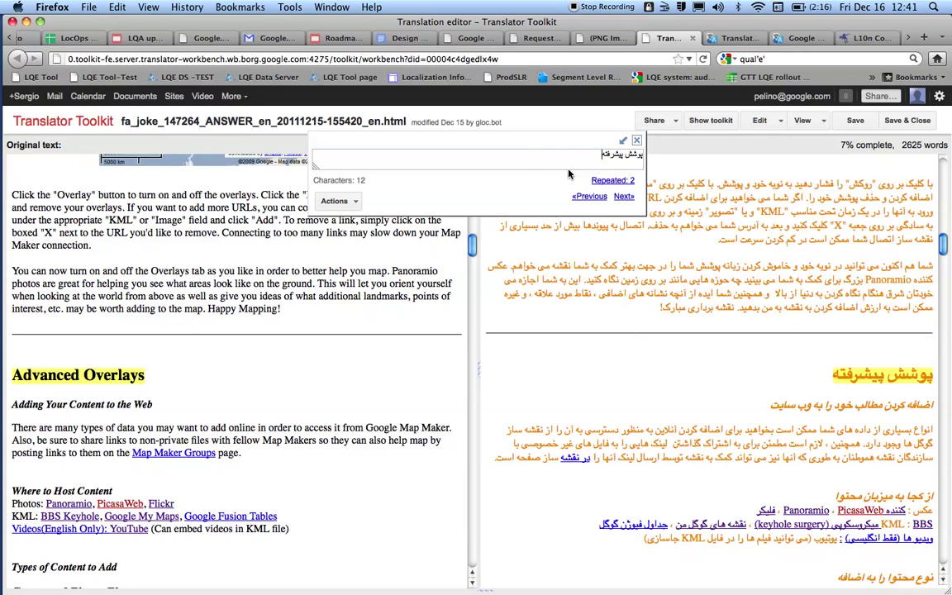
{"action": "key", "text": "ctrl+shift+k"}
{"action": "key", "text": "ctrl+shift+k"}
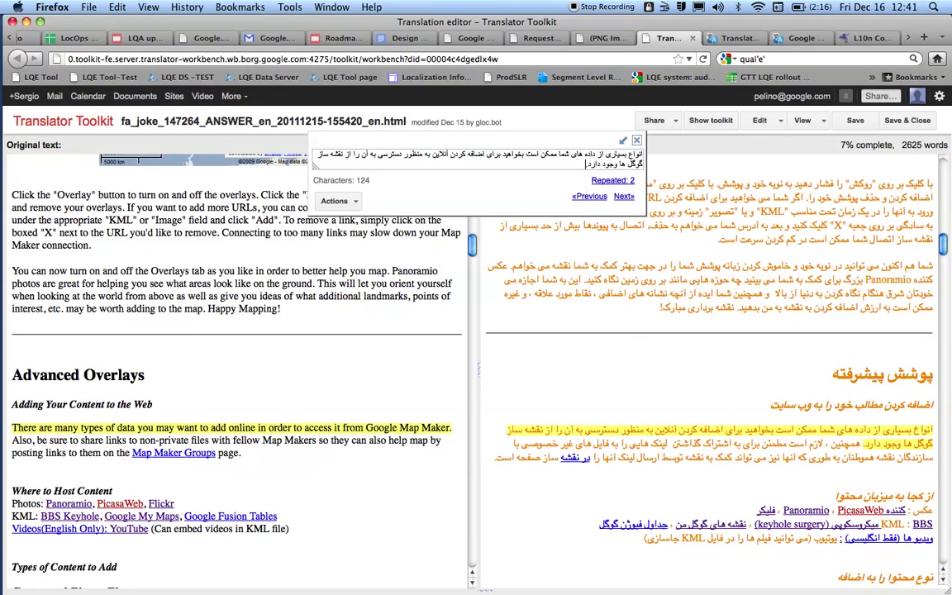
{"action": "key", "text": "ctrl+shift+k"}
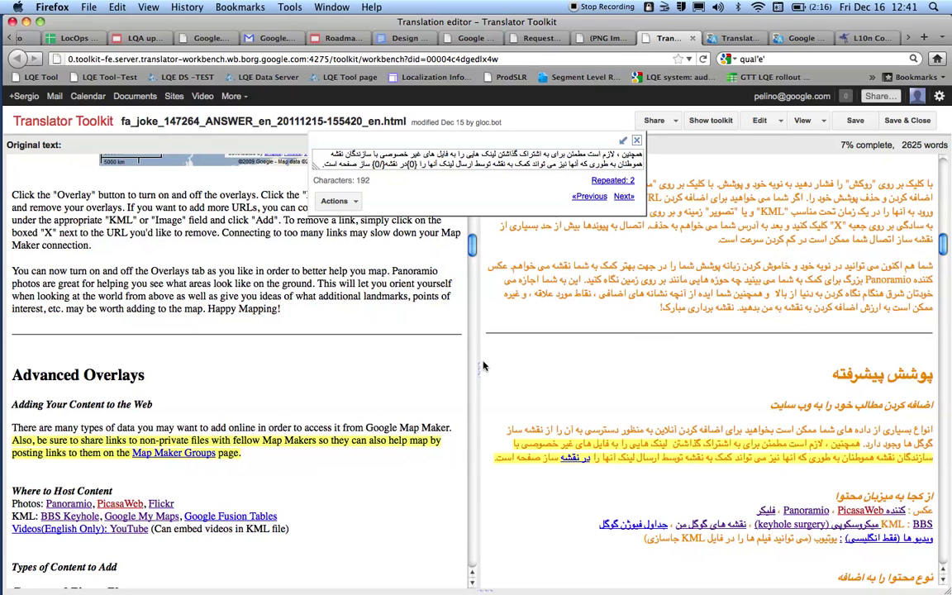
Advance the segment editor to the KML links line under "Where to Host Content".
{"action": "key", "text": "ctrl+Down"}
{"action": "key", "text": "ctrl+Down"}
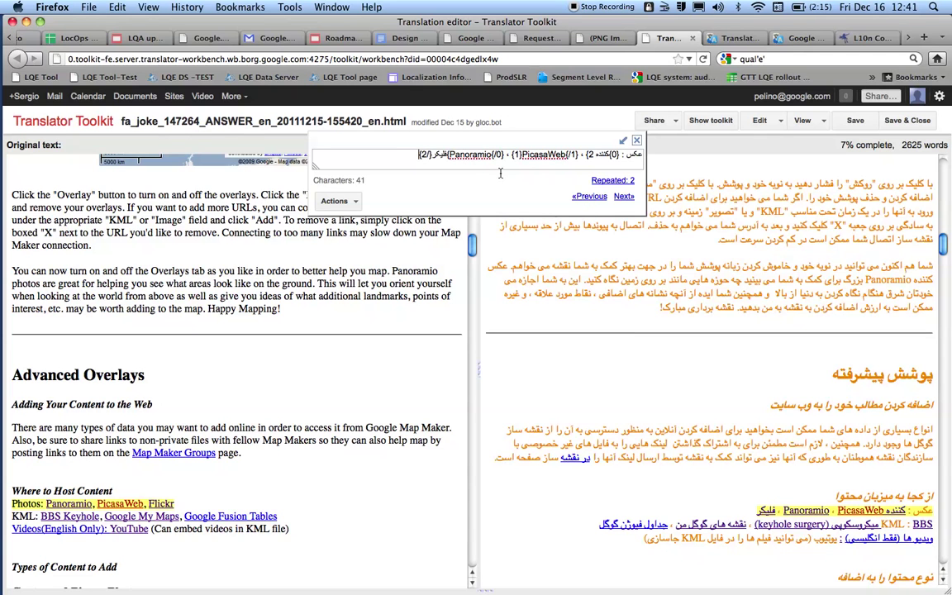
{"action": "key", "text": "ctrl+Down"}
{"action": "key", "text": "ctrl+Down"}
{"action": "key", "text": "ctrl+Down"}
{"action": "key", "text": "ctrl+Down"}
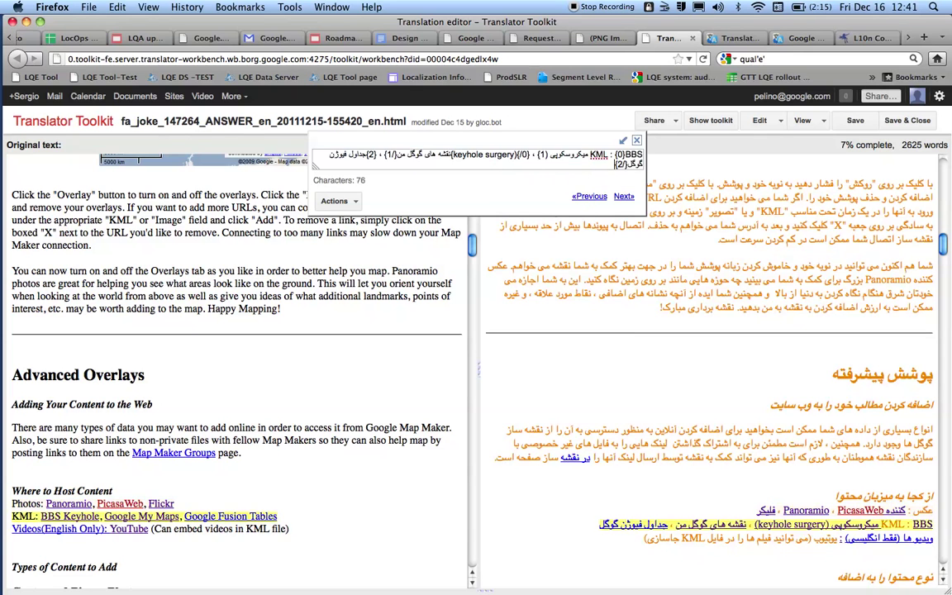
Advance past "Geotagged Picasa Photos" to the "My Maps" sentence about seeing these maps in Google Map Maker.
{"action": "key", "text": "ctrl+Down"}
{"action": "key", "text": "ctrl+Down"}
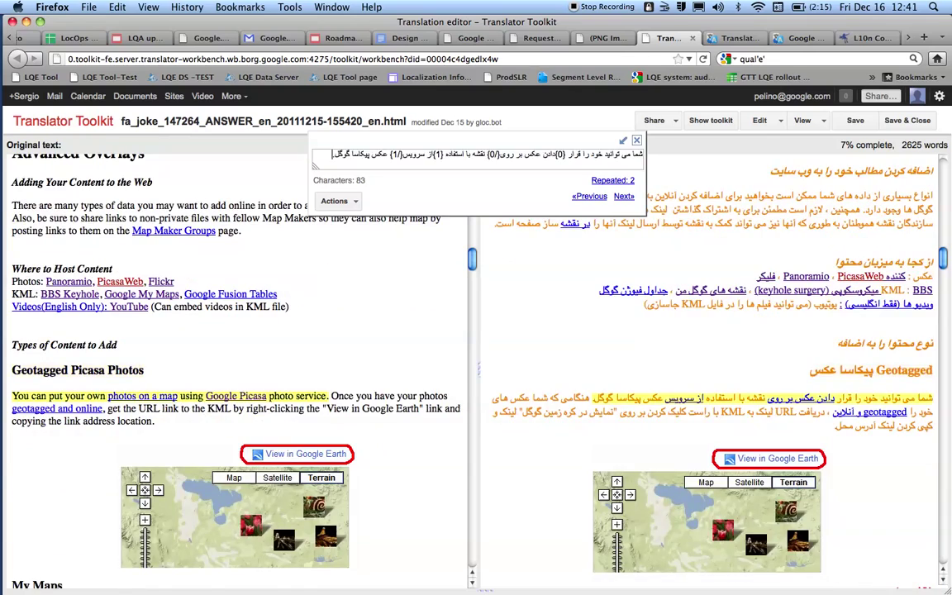
{"action": "key", "text": "ctrl+Down"}
{"action": "key", "text": "ctrl+Down"}
{"action": "key", "text": "ctrl+Down"}
{"action": "key", "text": "ctrl+Down"}
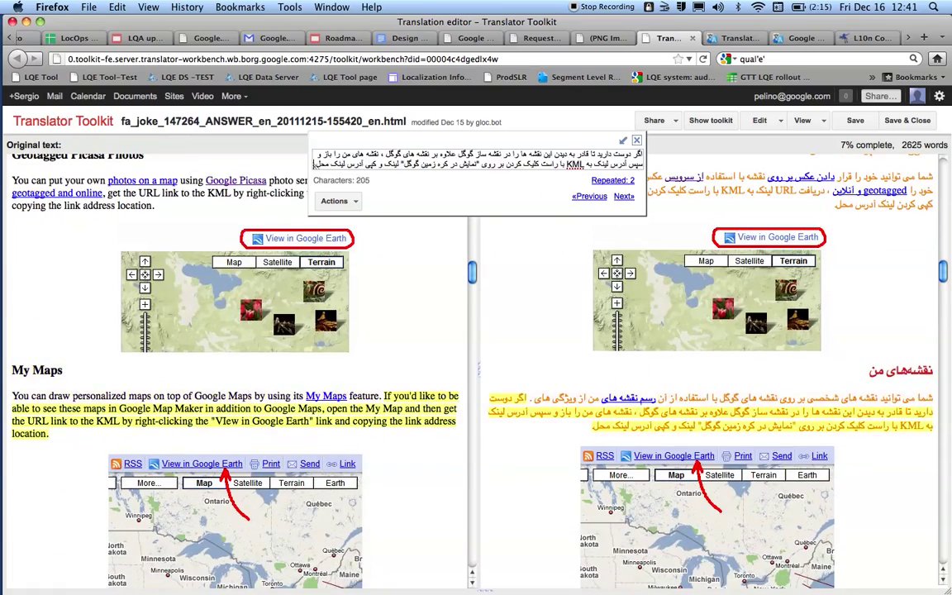
Advance through the "Data in Tables" segments to the "GPS Tracks" sentence about converting GPS files to KML files.
{"action": "key", "text": "ctrl+Down"}
{"action": "key", "text": "ctrl+Down"}
{"action": "key", "text": "ctrl+Down"}
{"action": "key", "text": "ctrl+Down"}
{"action": "key", "text": "ctrl+Down"}
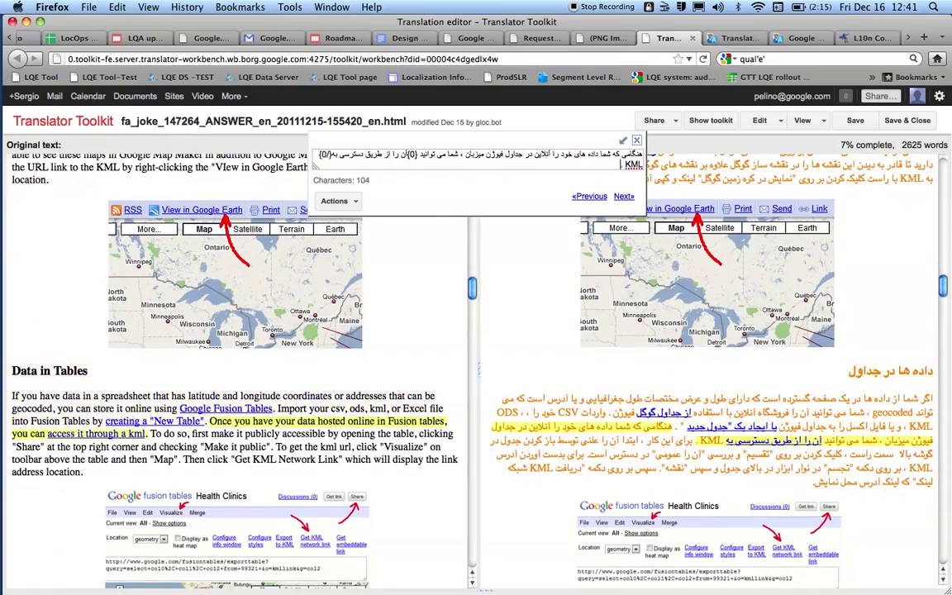
{"action": "key", "text": "ctrl+Down"}
{"action": "key", "text": "ctrl+Down"}
{"action": "key", "text": "ctrl+Down"}
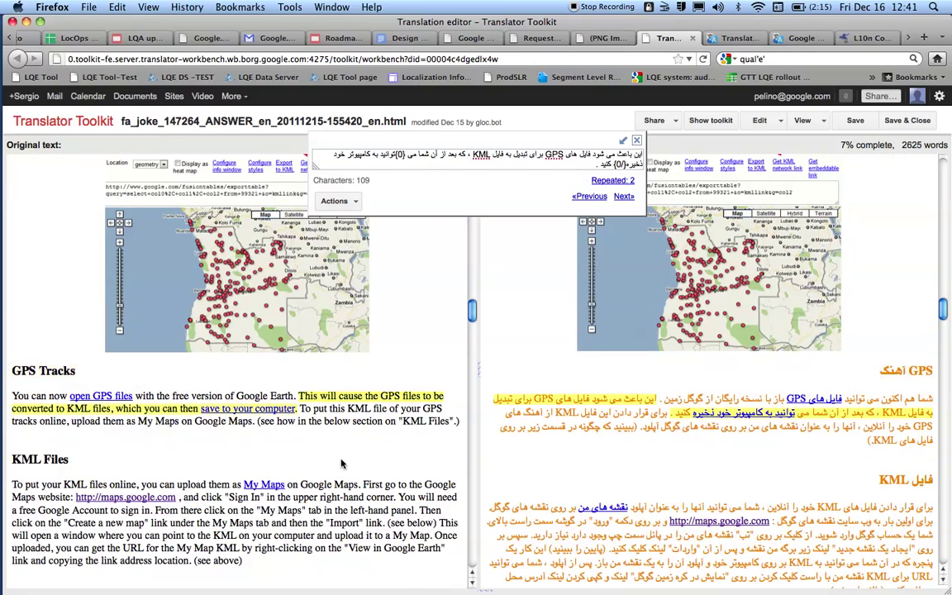
Look further down the original text independently between segment changes, advancing to the "KML Files" sentence about needing a free Google Account.
{"action": "scroll", "coordinate": [310, 418], "scroll_direction": "down", "scroll_amount": 15}
{"action": "scroll", "coordinate": [340, 463], "scroll_direction": "down", "scroll_amount": 5}
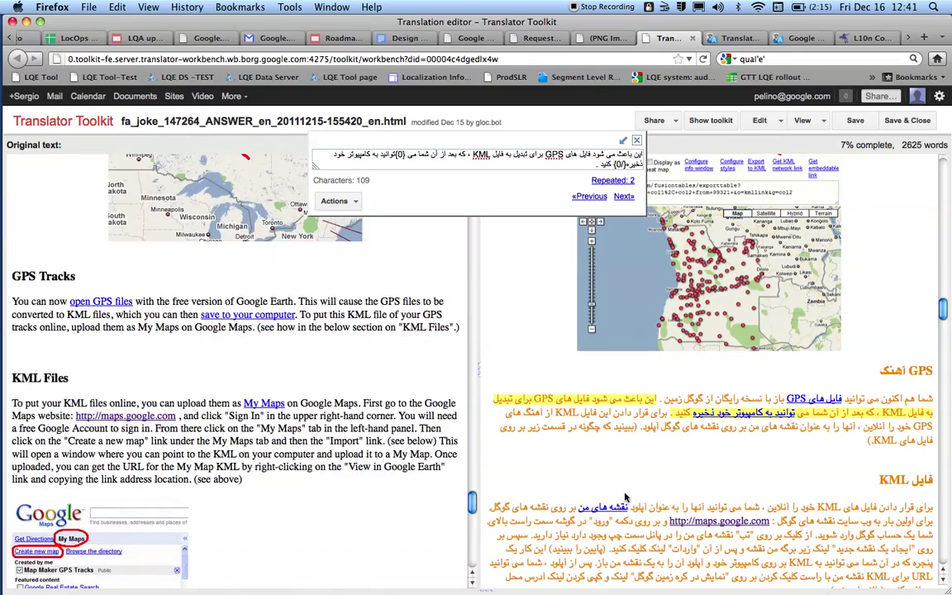
{"action": "key", "text": "ctrl+Down"}
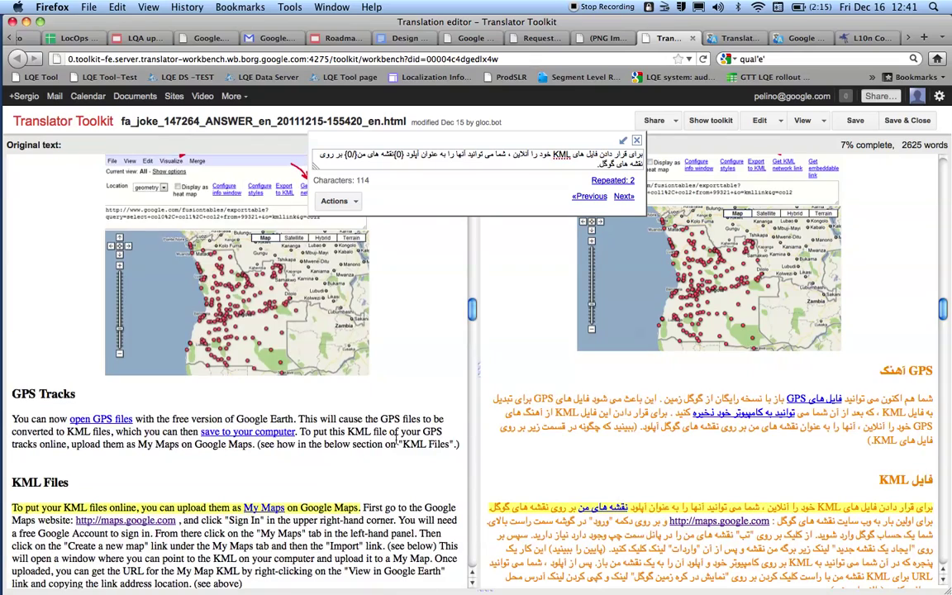
{"action": "scroll", "coordinate": [395, 442], "scroll_direction": "down", "scroll_amount": 5}
{"action": "scroll", "coordinate": [395, 442], "scroll_direction": "down", "scroll_amount": 5}
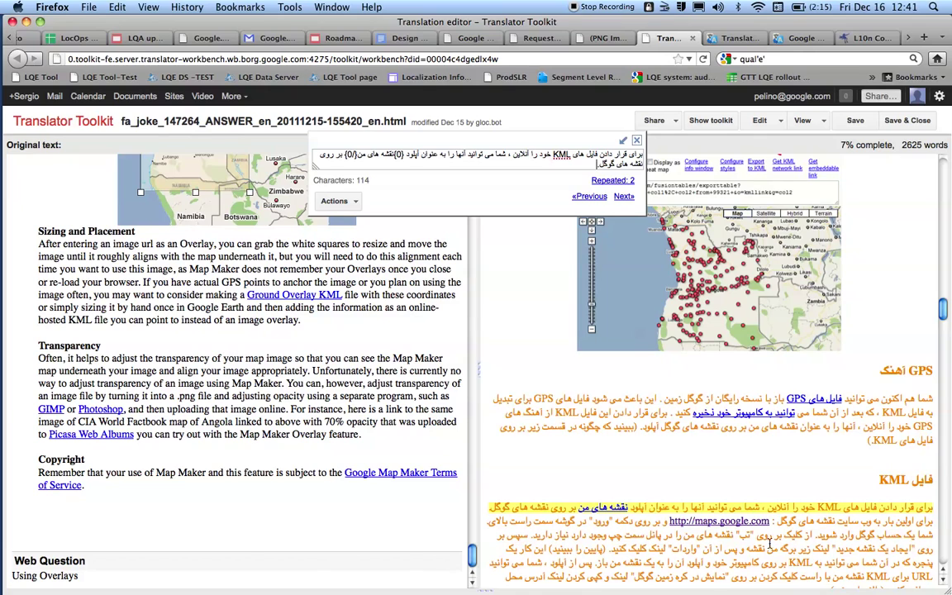
{"action": "key", "text": "ctrl+Down"}
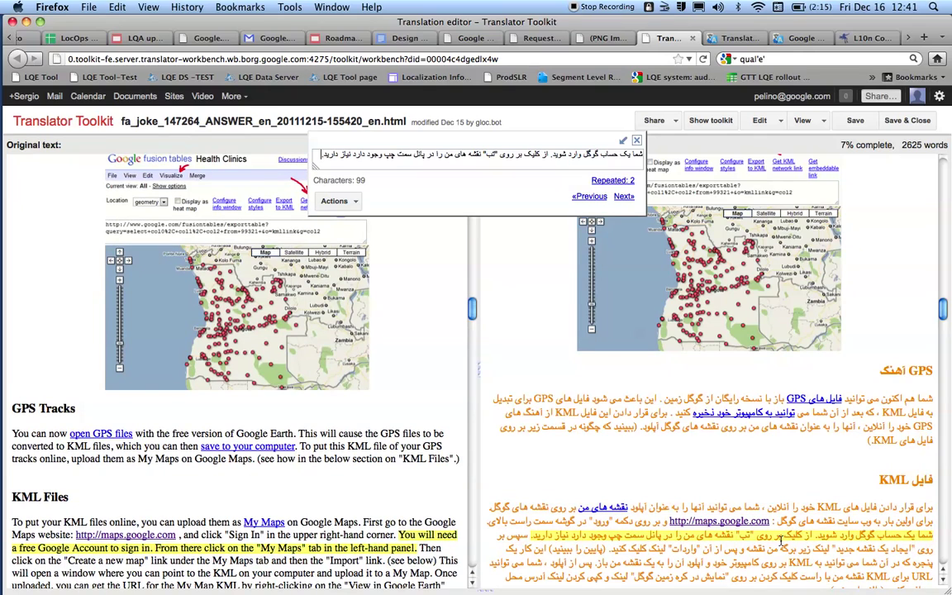
Advance to the "Digitized Map Images" sentence about scanning or photographing your own maps.
{"action": "key", "text": "ctrl+Down"}
{"action": "key", "text": "ctrl+Down"}
{"action": "key", "text": "ctrl+Down"}
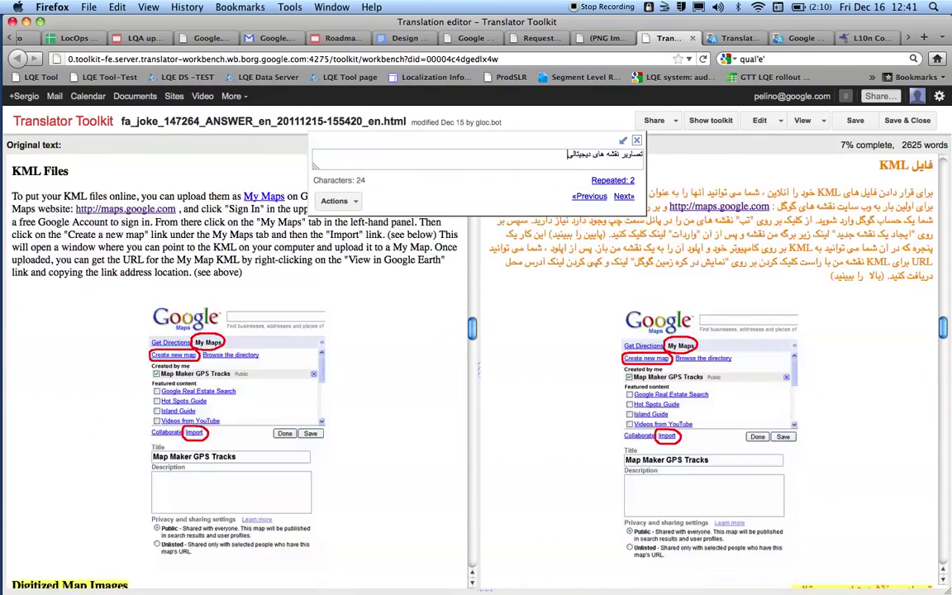
{"action": "key", "text": "ctrl+Down"}
{"action": "key", "text": "ctrl+Down"}
{"action": "key", "text": "ctrl+Down"}
{"action": "key", "text": "ctrl+Down"}
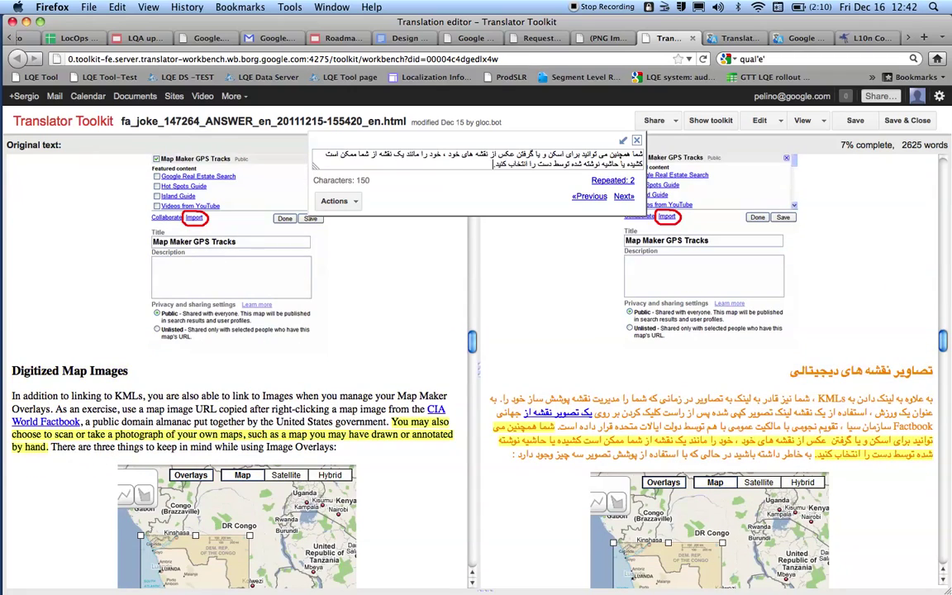
Advance through "Sizing and Placement" to the "Transparency" sentence beginning with "Unfortunately".
{"action": "key", "text": "ctrl+Down"}
{"action": "key", "text": "ctrl+Down"}
{"action": "key", "text": "ctrl+Down"}
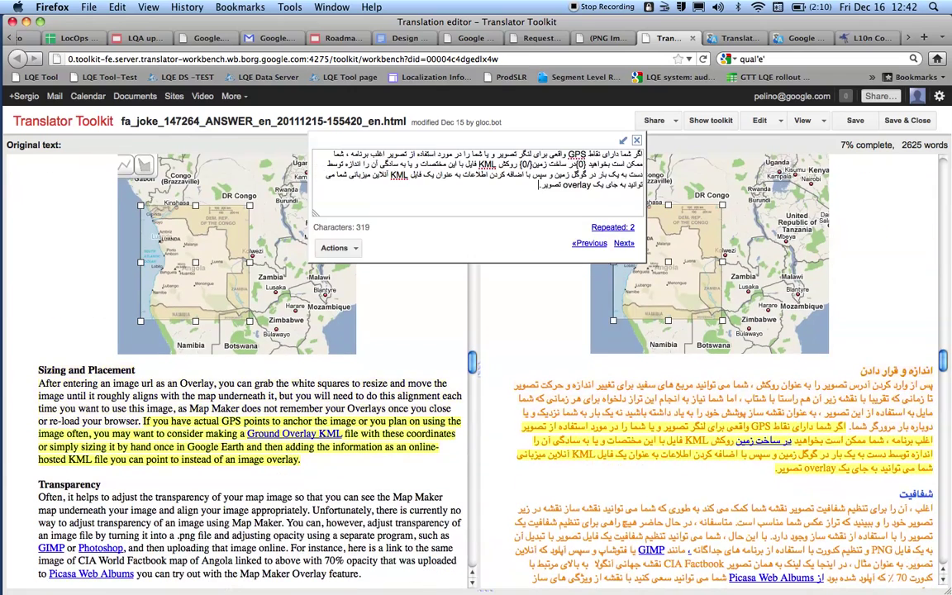
{"action": "key", "text": "ctrl+Down"}
{"action": "key", "text": "ctrl+Down"}
{"action": "key", "text": "ctrl+Down"}
{"action": "key", "text": "ctrl+Down"}
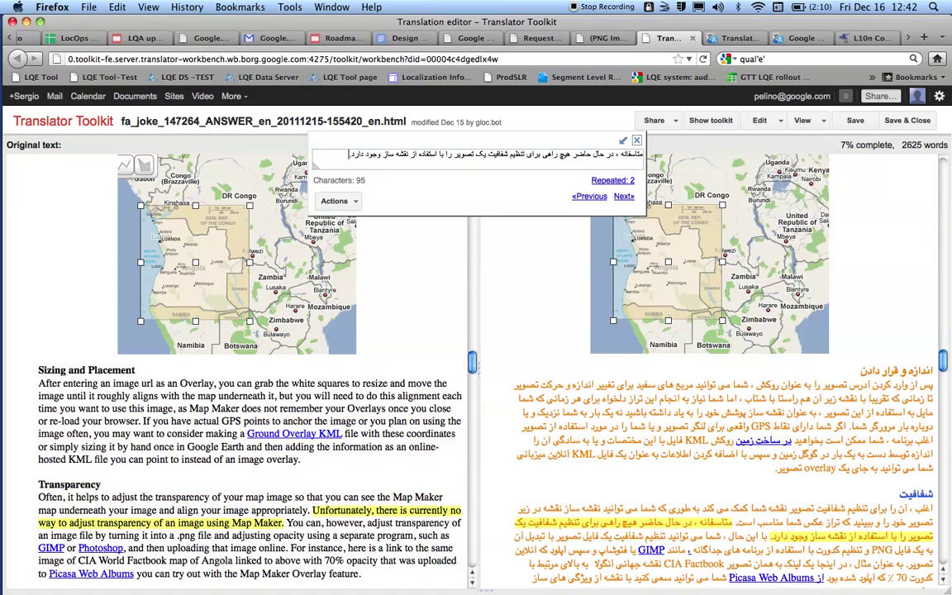
Advance to the "Copyright" heading's segment and go back to the "Transparency" sentence beginning with "Unfortunately".
{"action": "key", "text": "ctrl+Down"}
{"action": "key", "text": "ctrl+Down"}
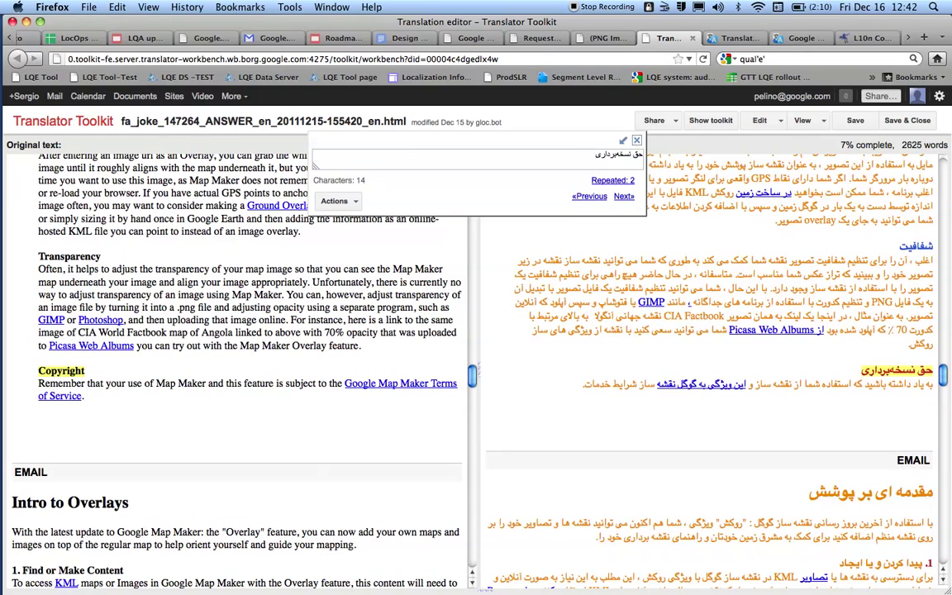
{"action": "key", "text": "ctrl+Up"}
{"action": "key", "text": "ctrl+Up"}
{"action": "key", "text": "ctrl+Up"}
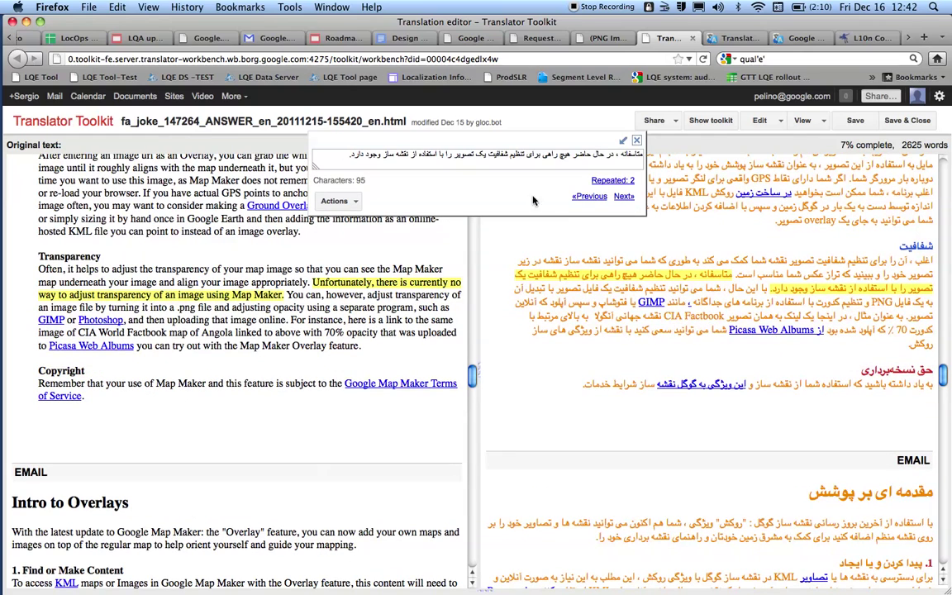